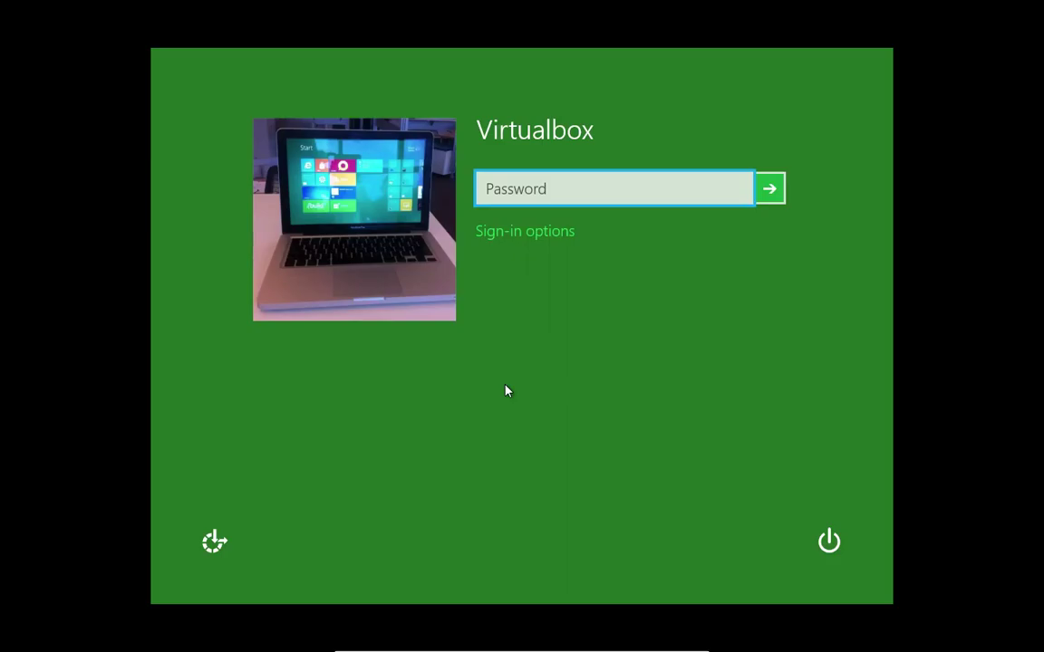
key("XF86AudioRaiseVolume")
key("XF86AudioRaiseVolume")
key("XF86AudioRaiseVolume")
key("XF86AudioRaiseVolume")
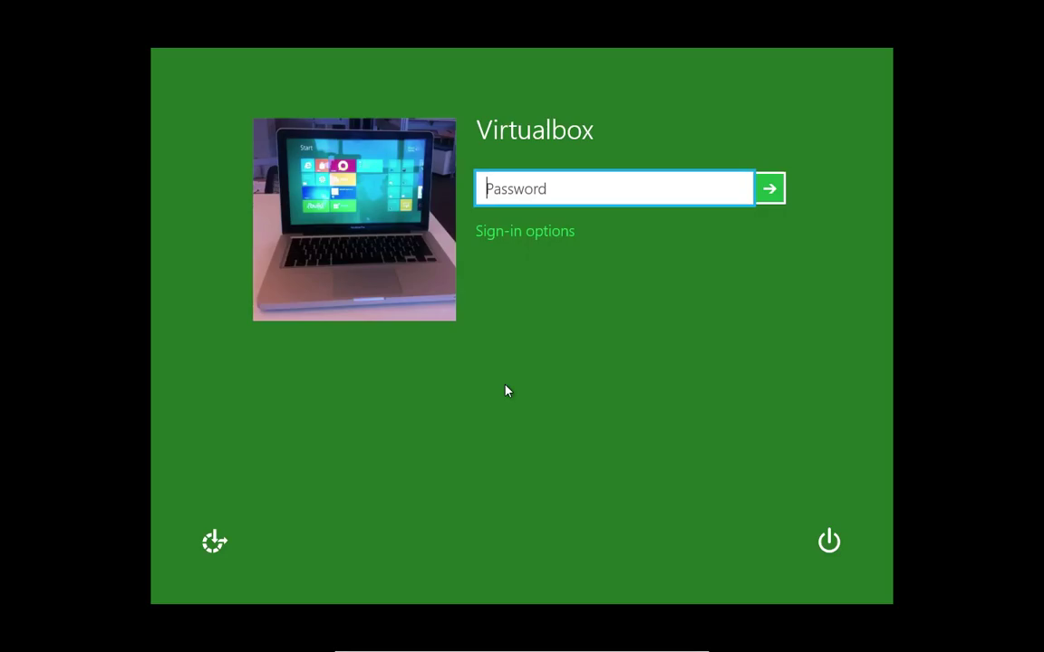
Enter the account password on the lock screen and sign in to Windows.
key("Tab")
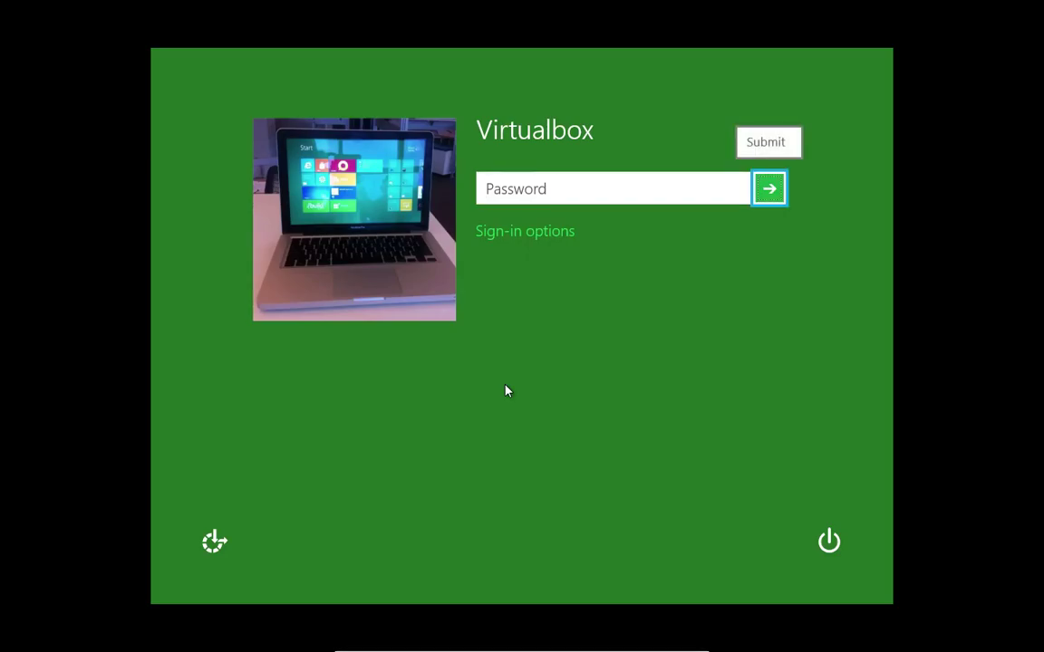
key("shift+Tab")
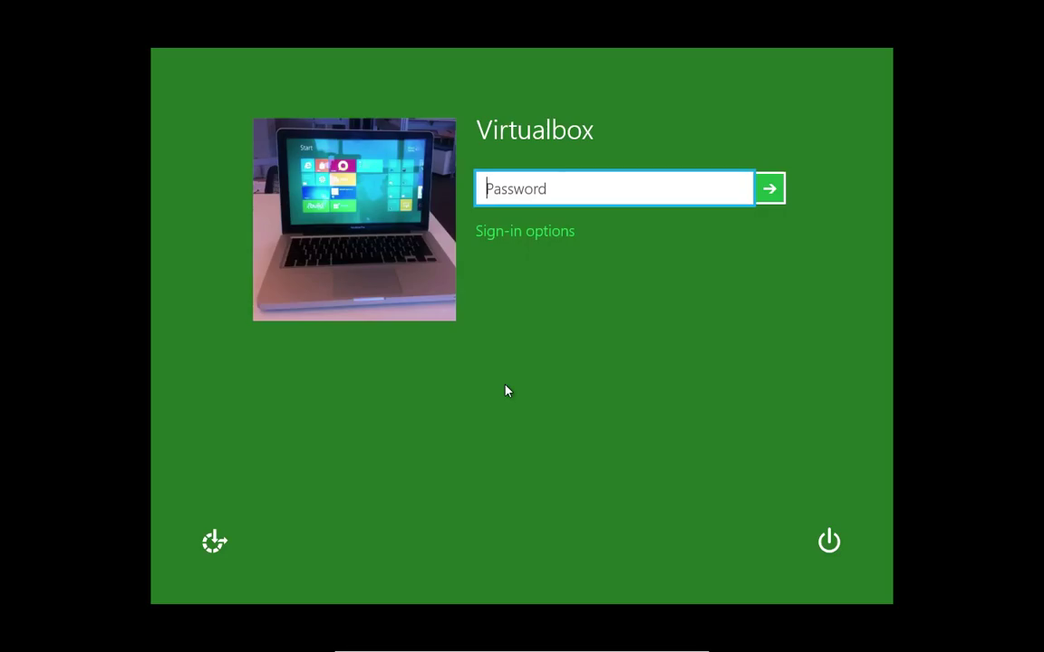
type("••••")
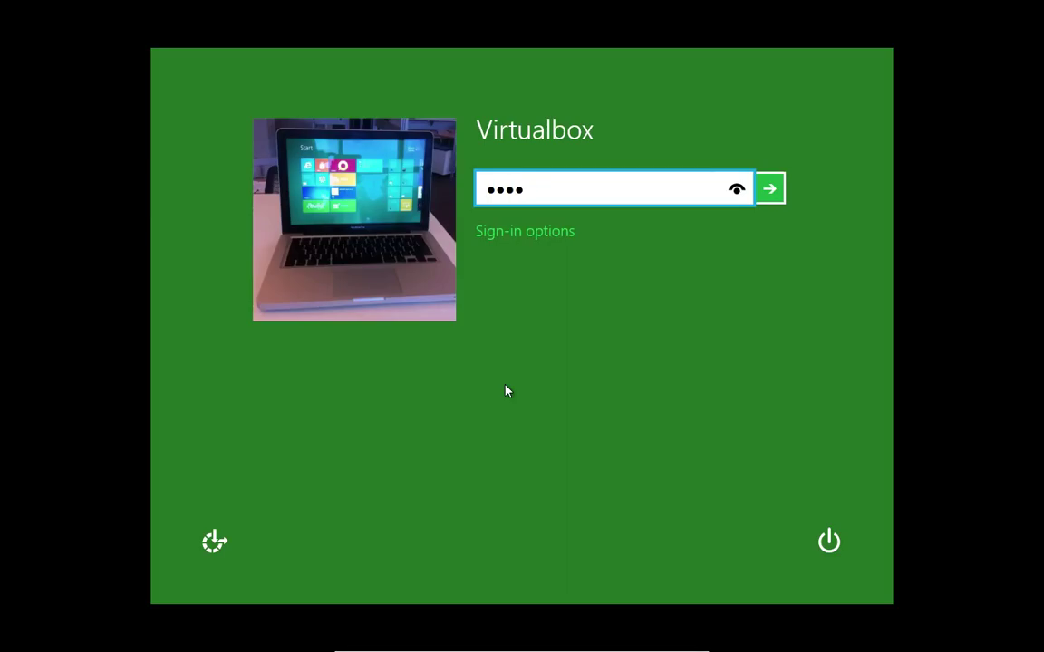
type("••")
key("Return")
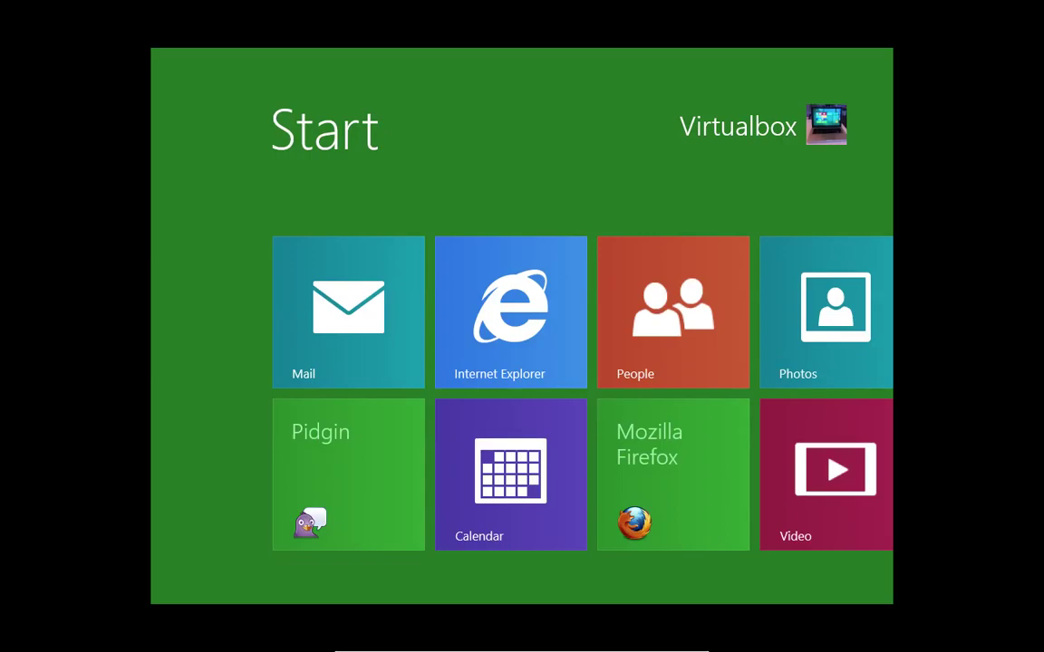
Browse the Start screen's upper row of tiles from Mail through to Appy Geek.
key("Right")
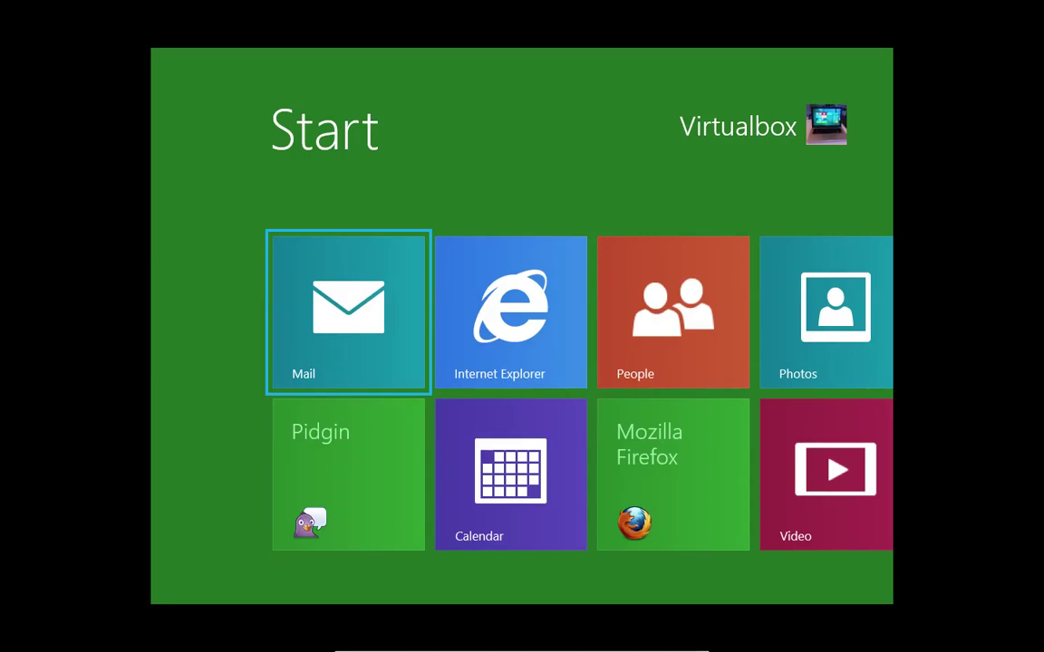
key("Right")
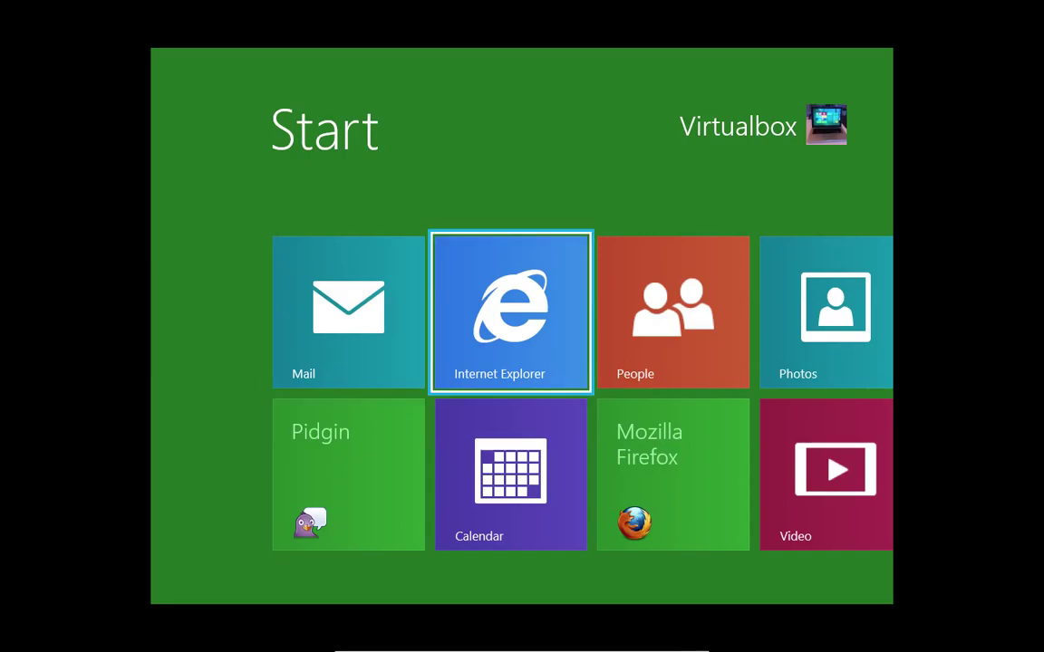
key("Right")
key("Right")
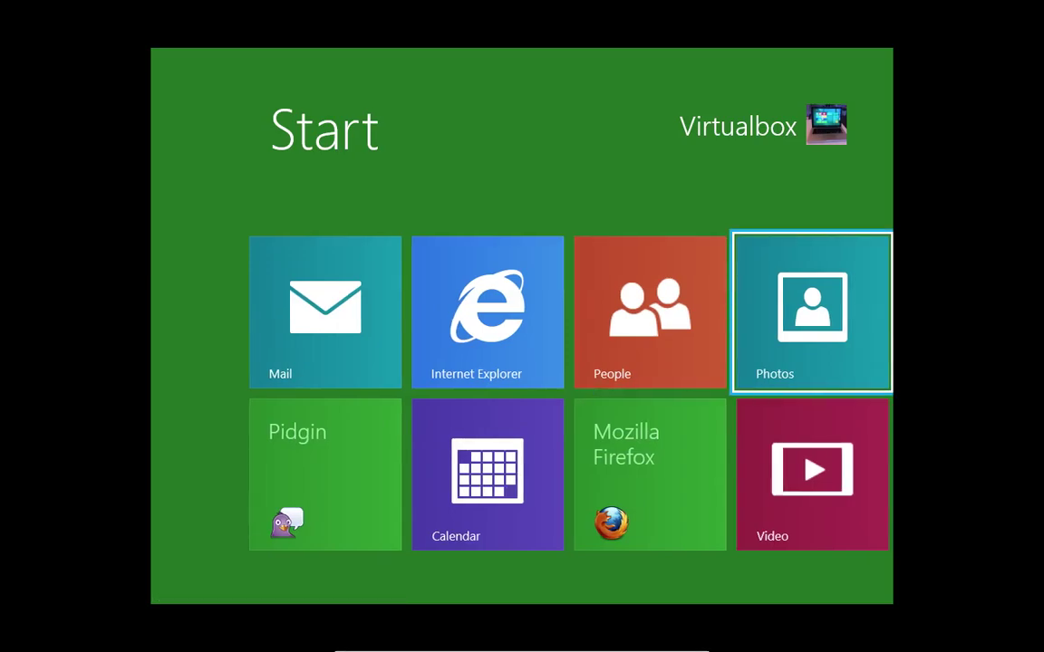
key("Right")
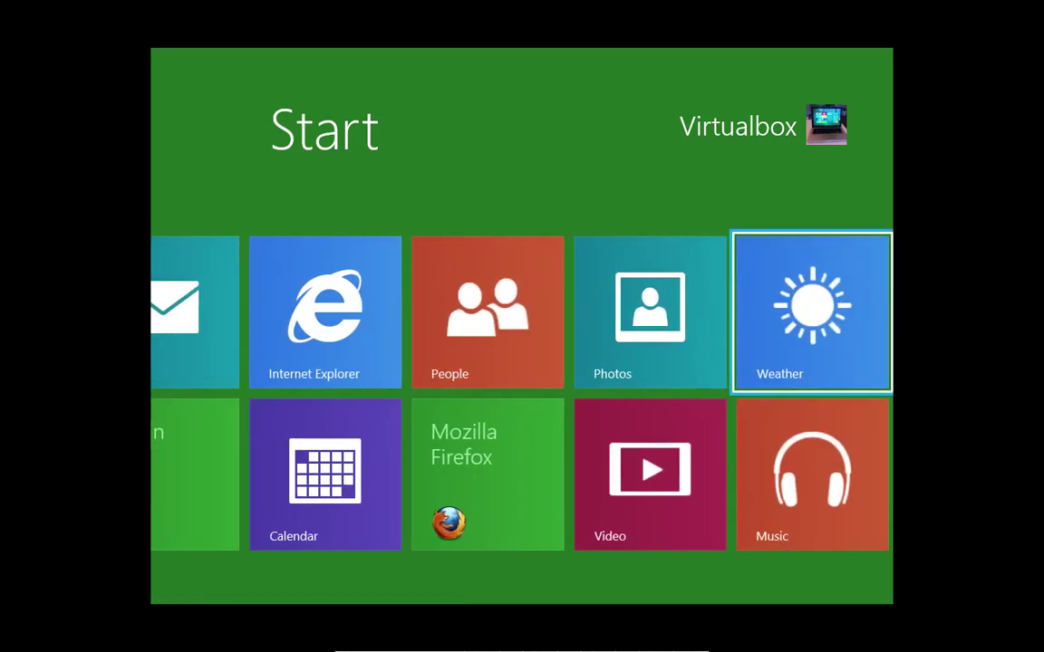
key("Right")
key("Right")
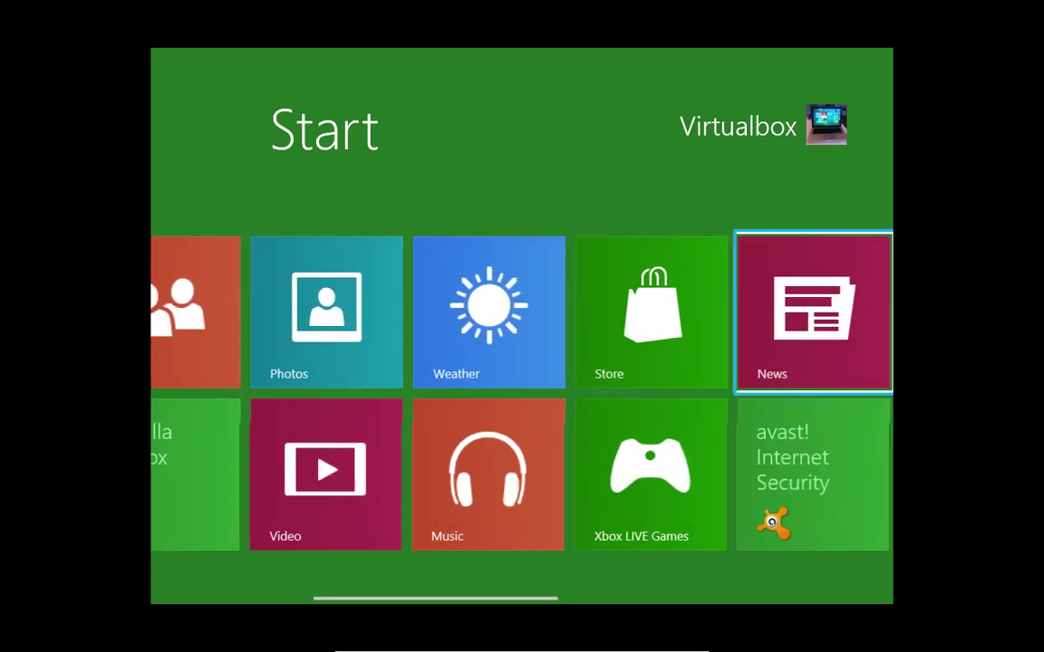
key("Right")
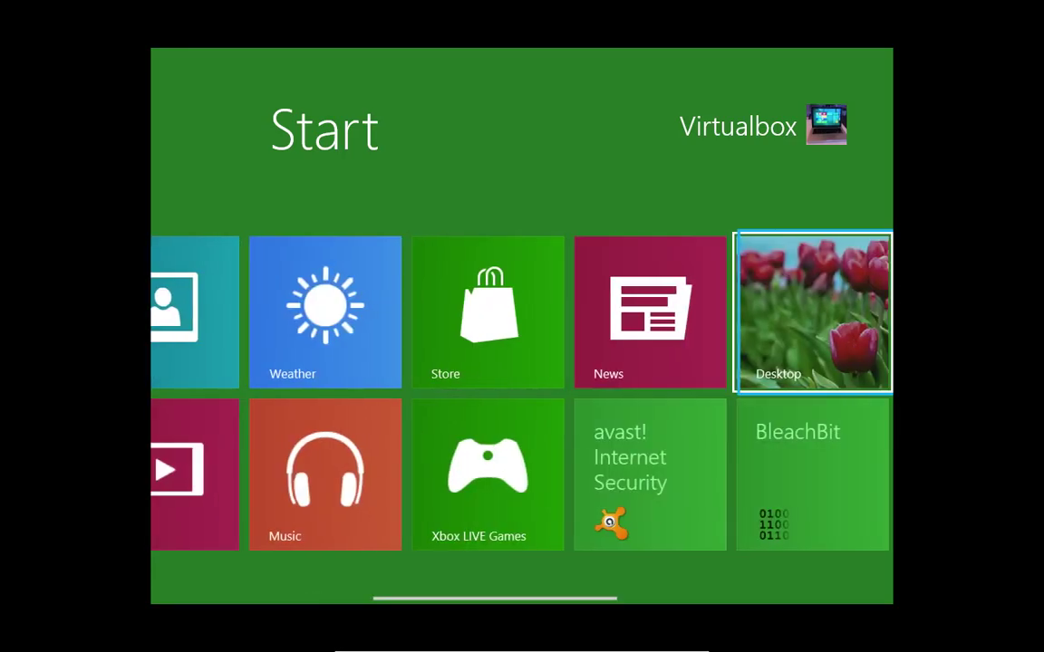
key("Right")
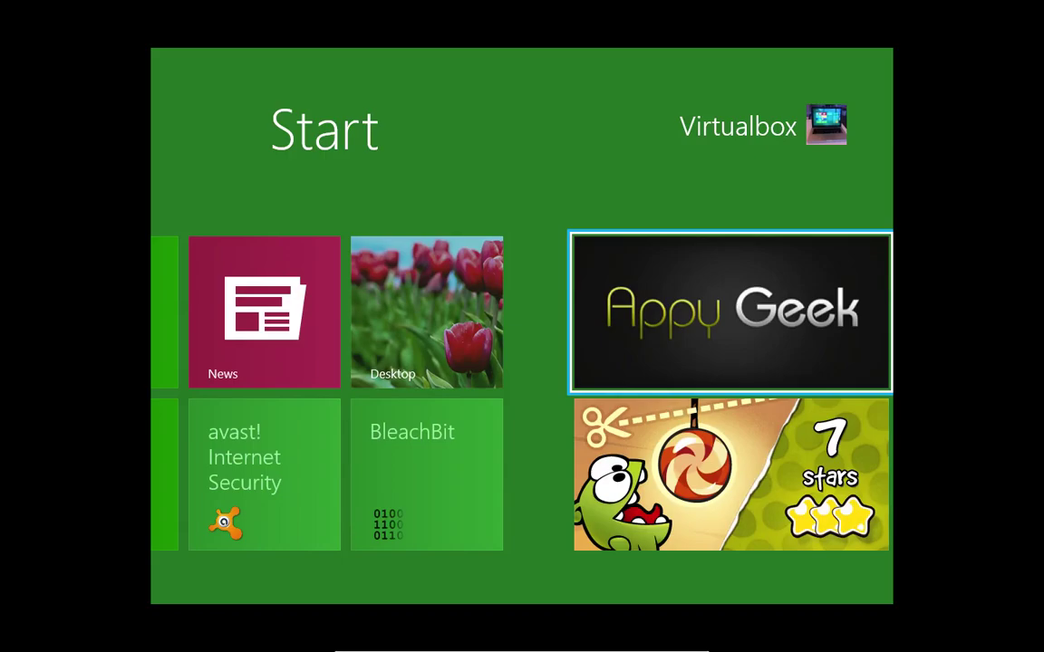
Go back to the Internet Explorer tile and mark it as selected to bring up its app commands.
key("Left")
key("Left")
key("Left")
key("Left")
key("Left")
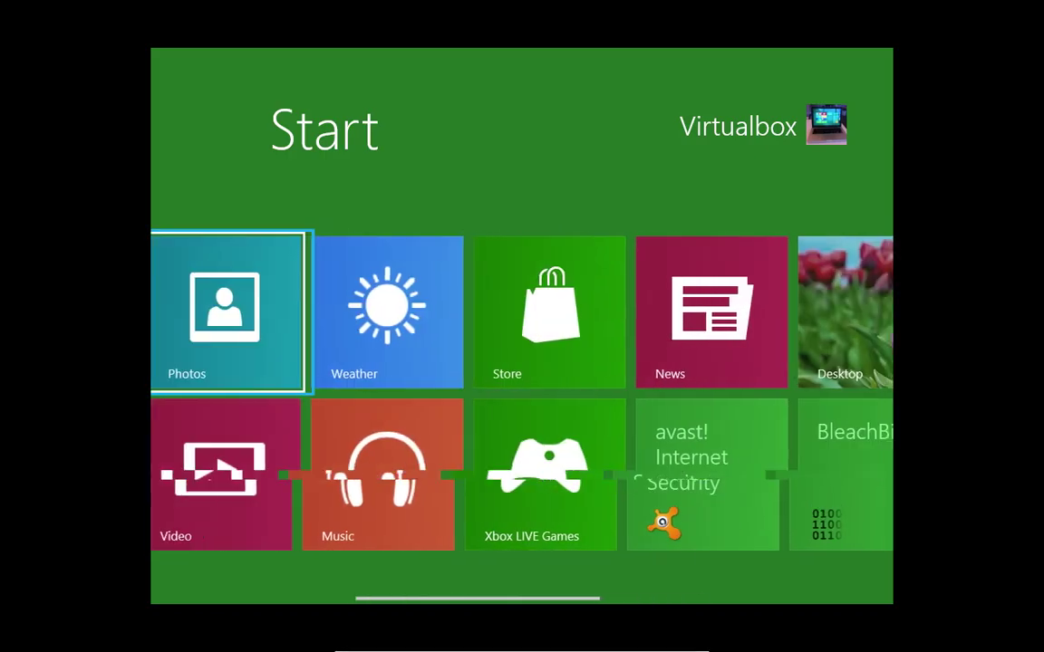
key("Left")
key("Left")
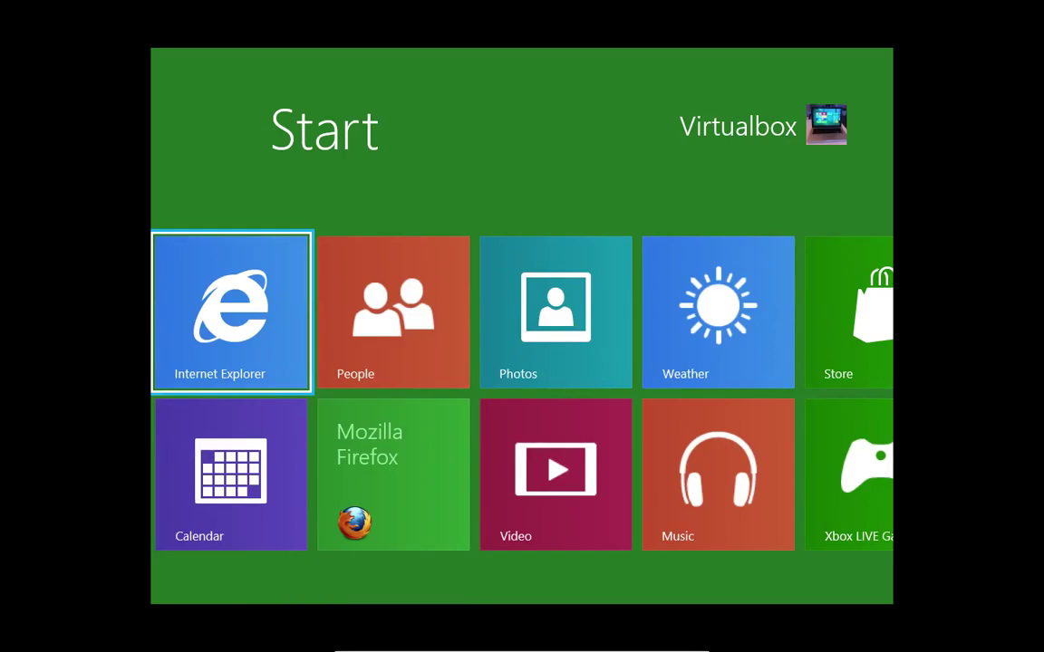
key("space")
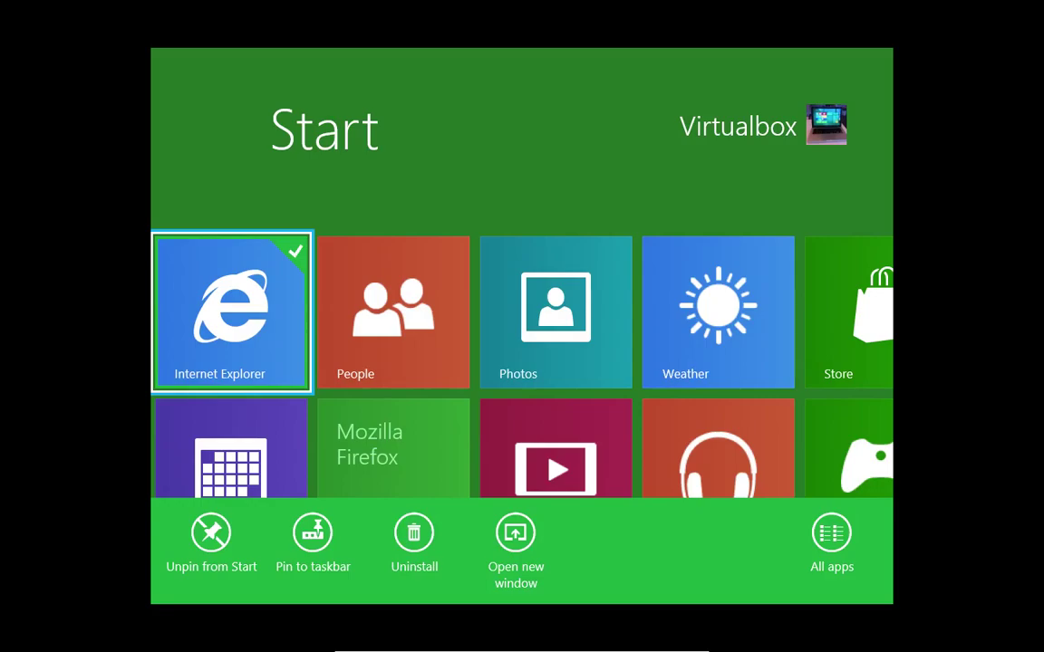
Review the commands available for the Internet Explorer tile, from Unpin from Start to All apps, and return to the tile.
key("Tab")
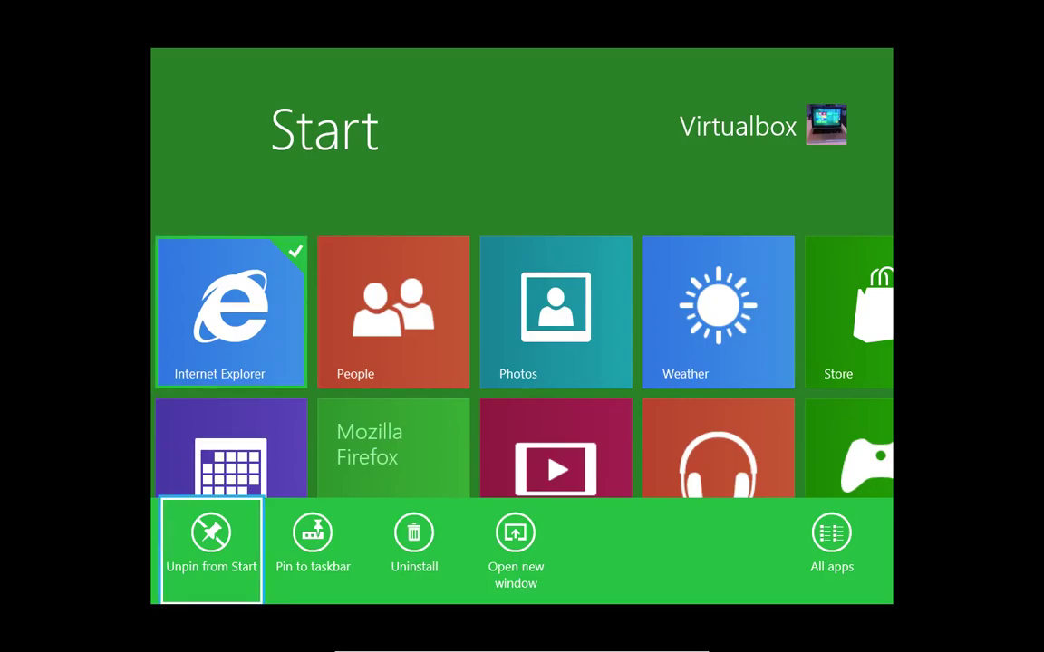
key("Right")
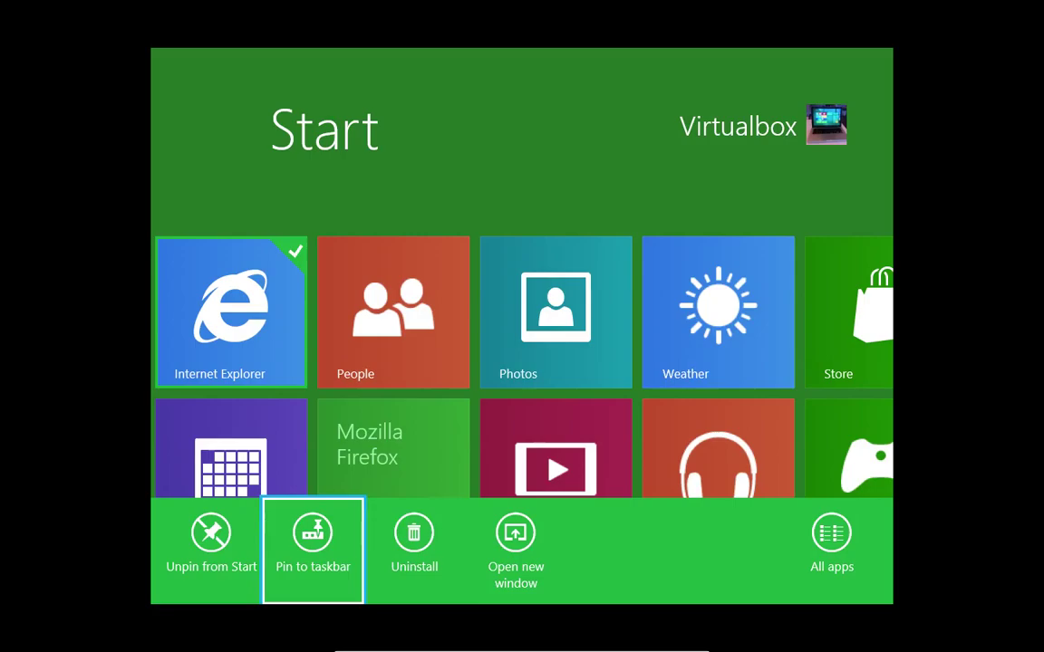
key("Right")
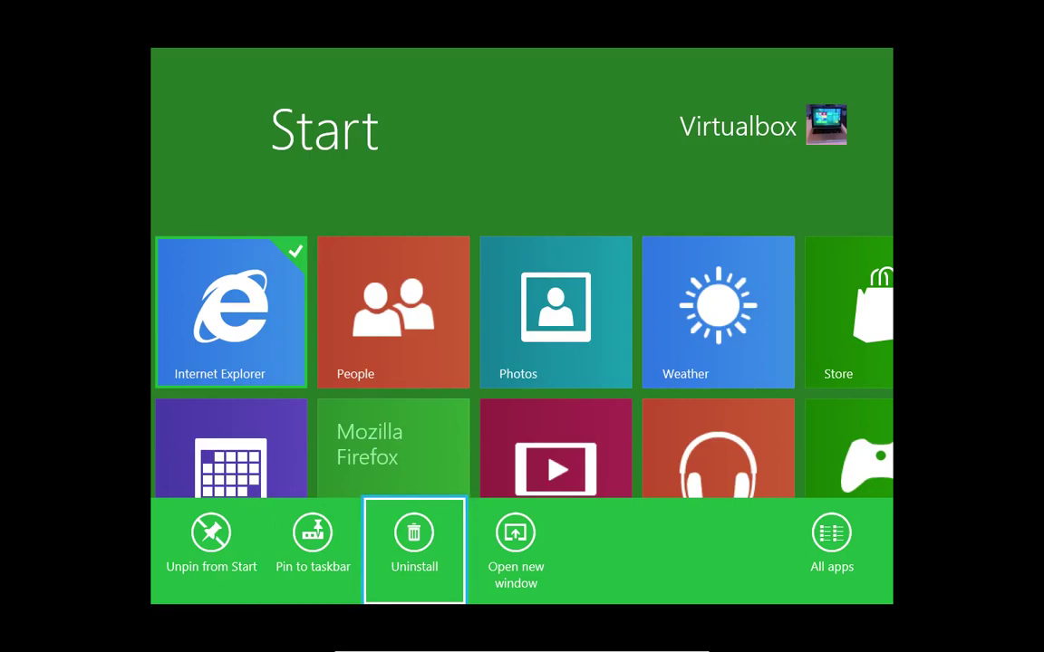
key("Right")
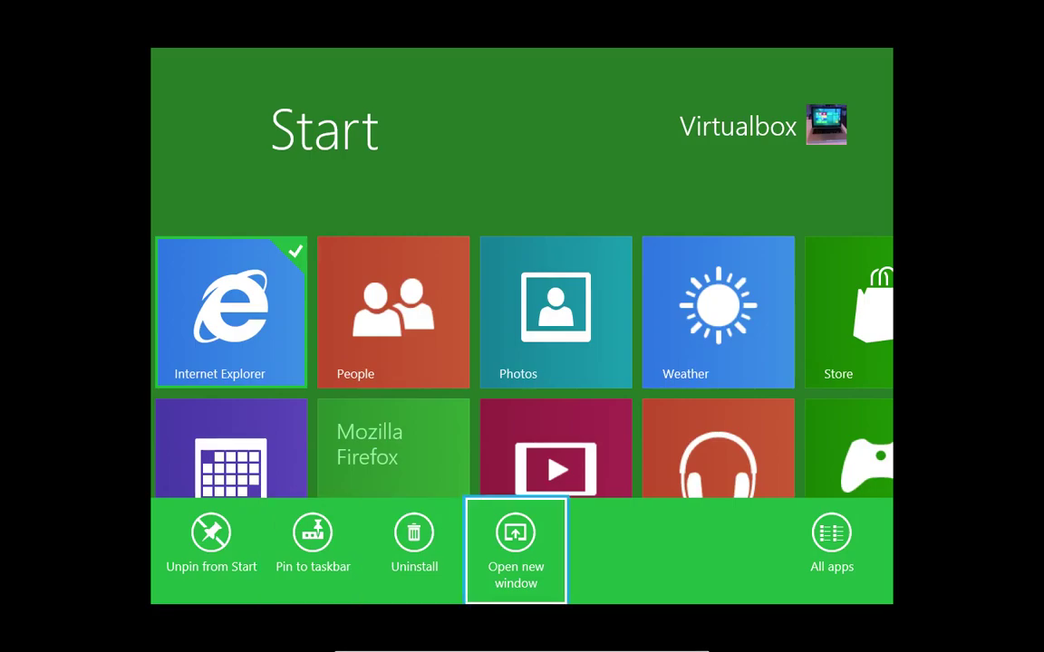
key("Right")
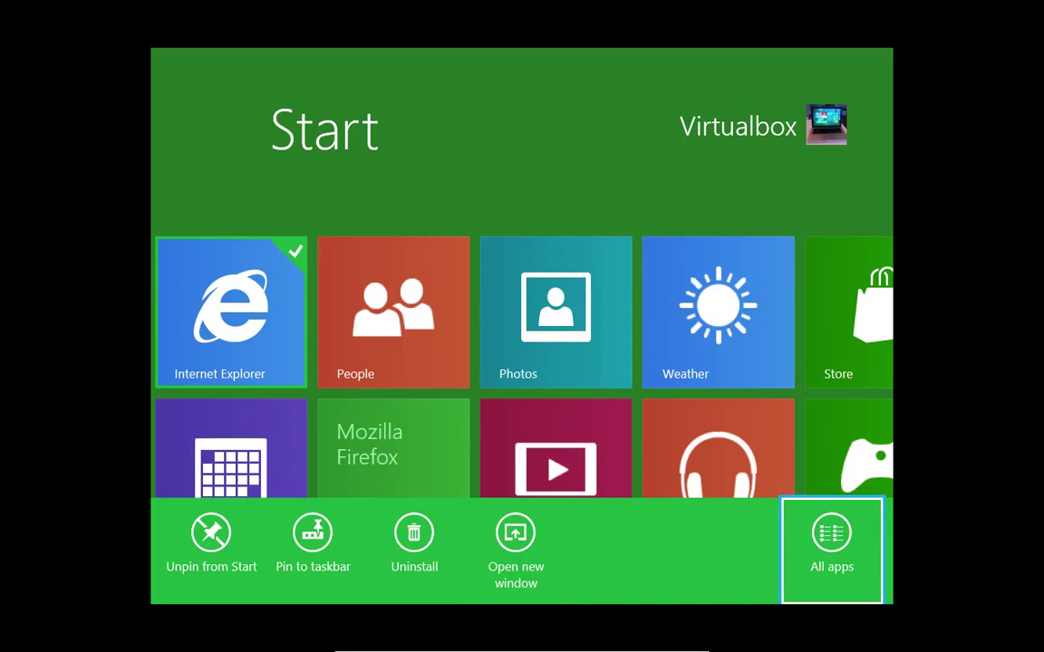
key("Left")
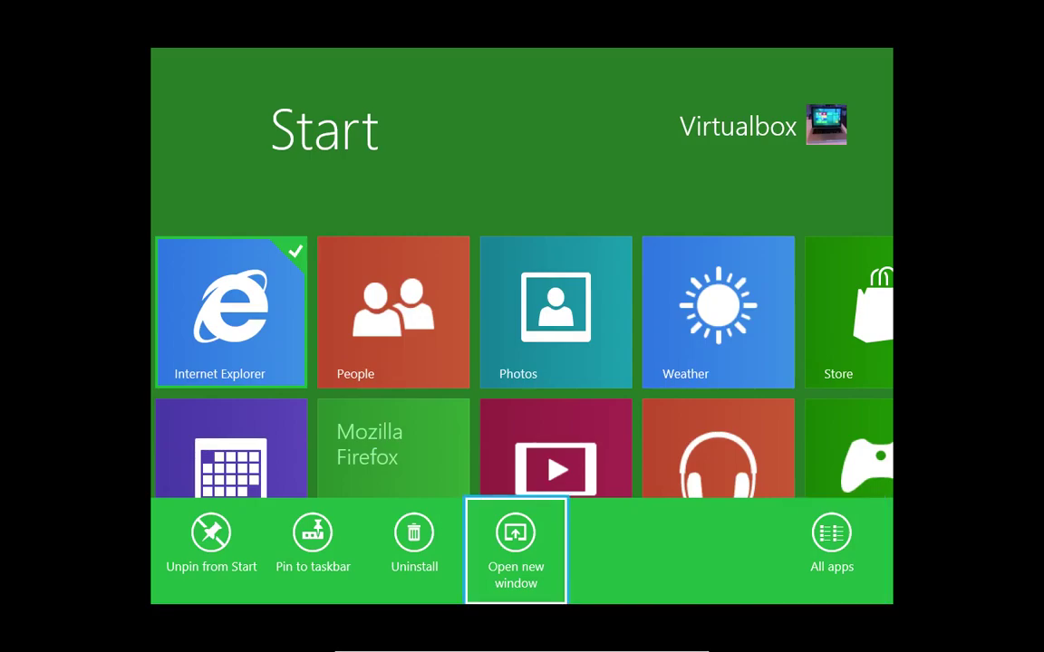
key("Left")
key("Left")
key("Left")
key("Tab")
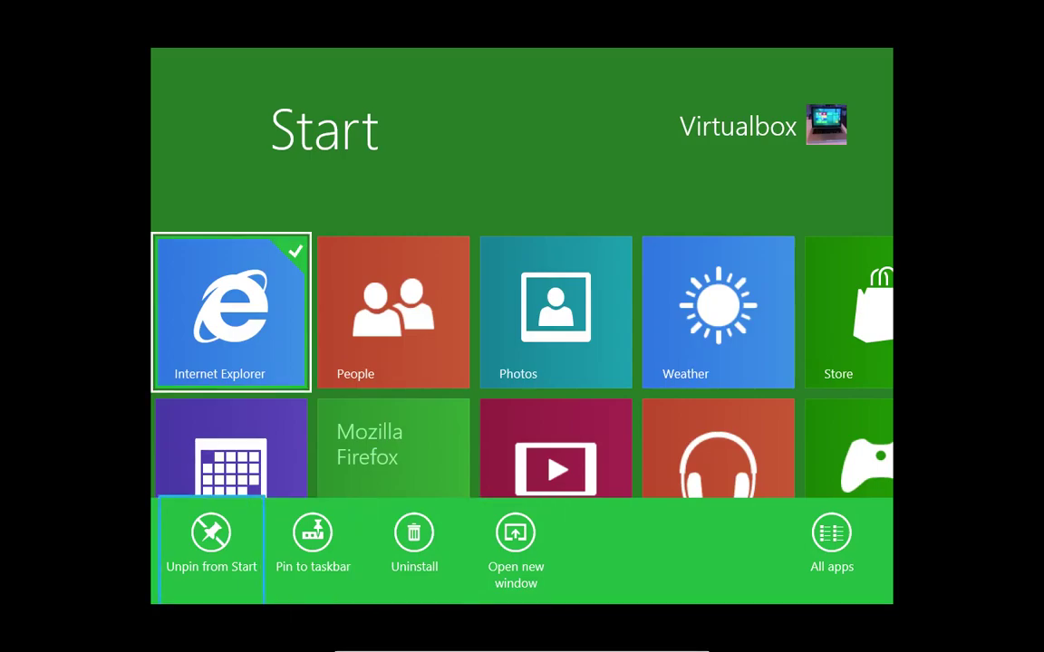
key("Tab")
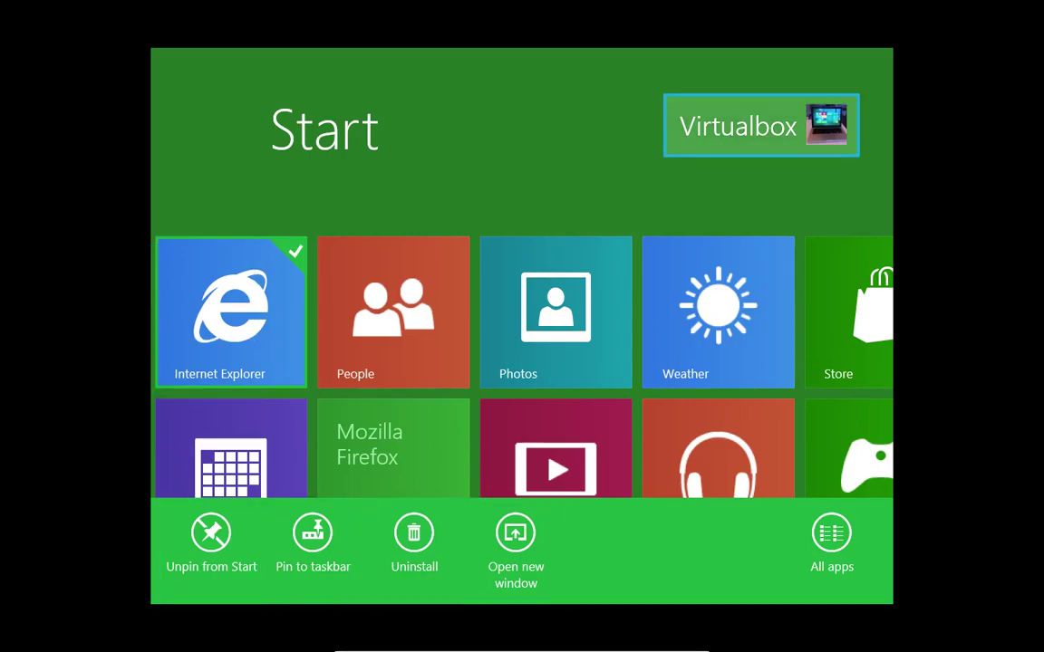
key("Tab")
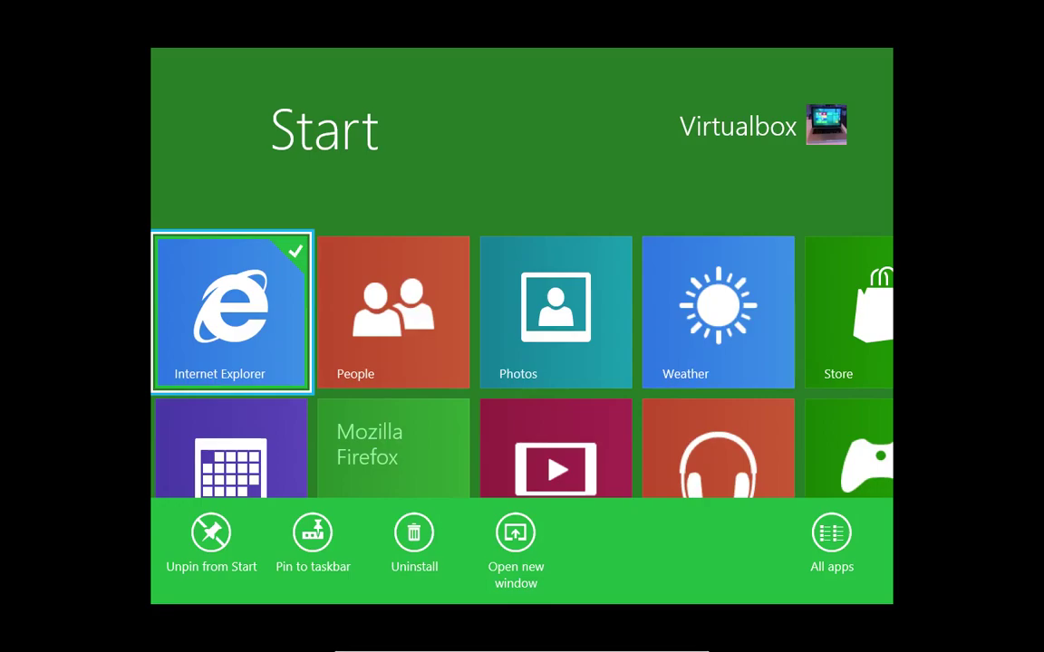
Launch Internet Explorer and search Bing for "Microsoft Narrator".
key("Return")
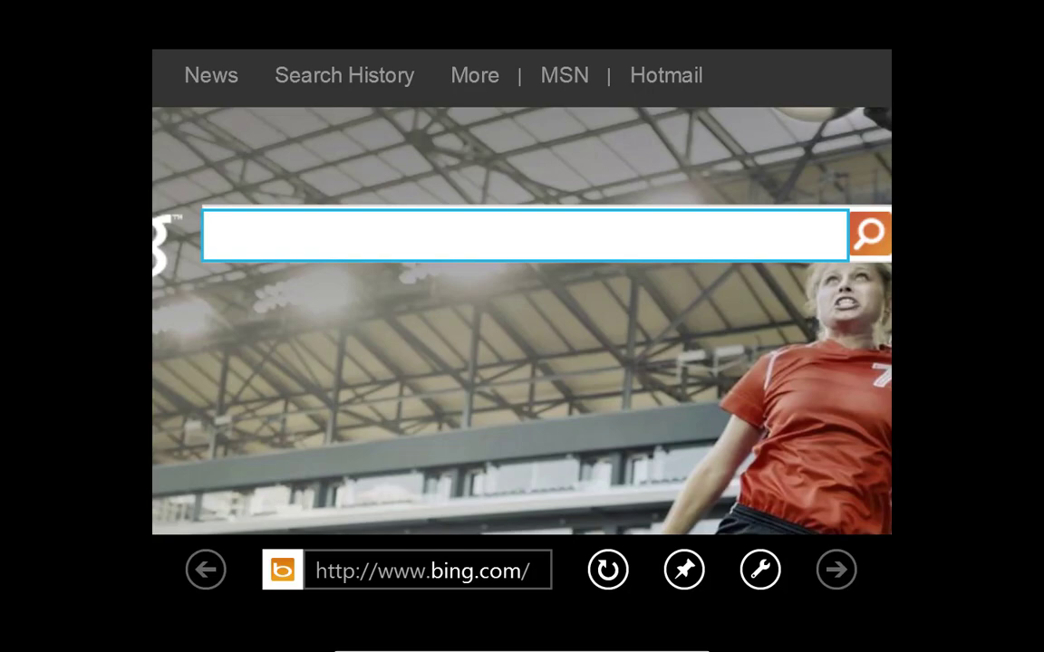
type("Microsoft Narrator")
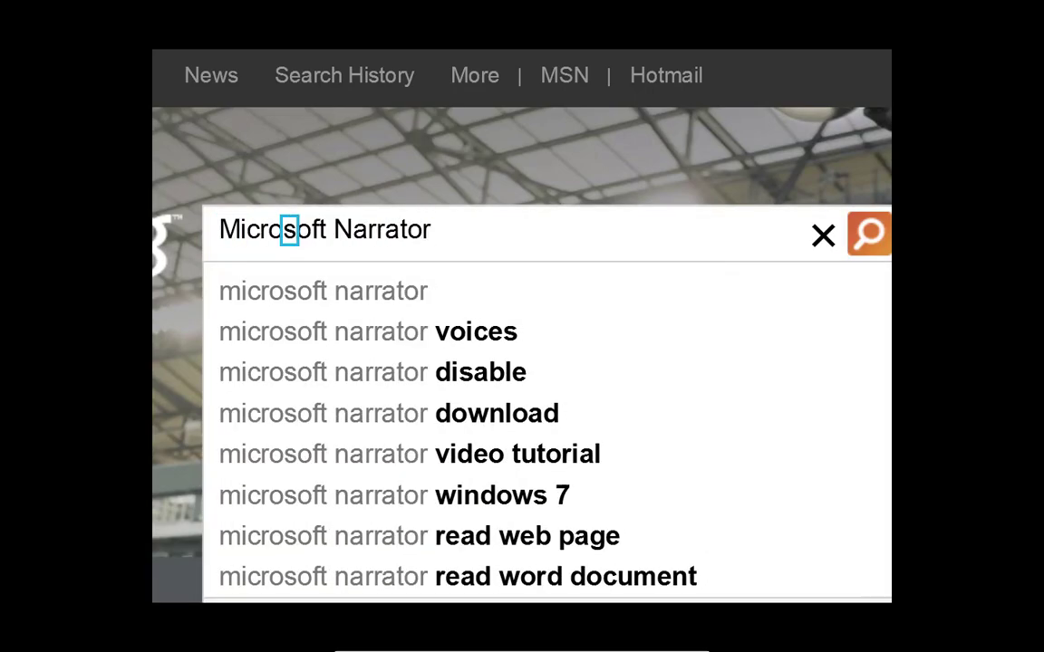
key("Return")
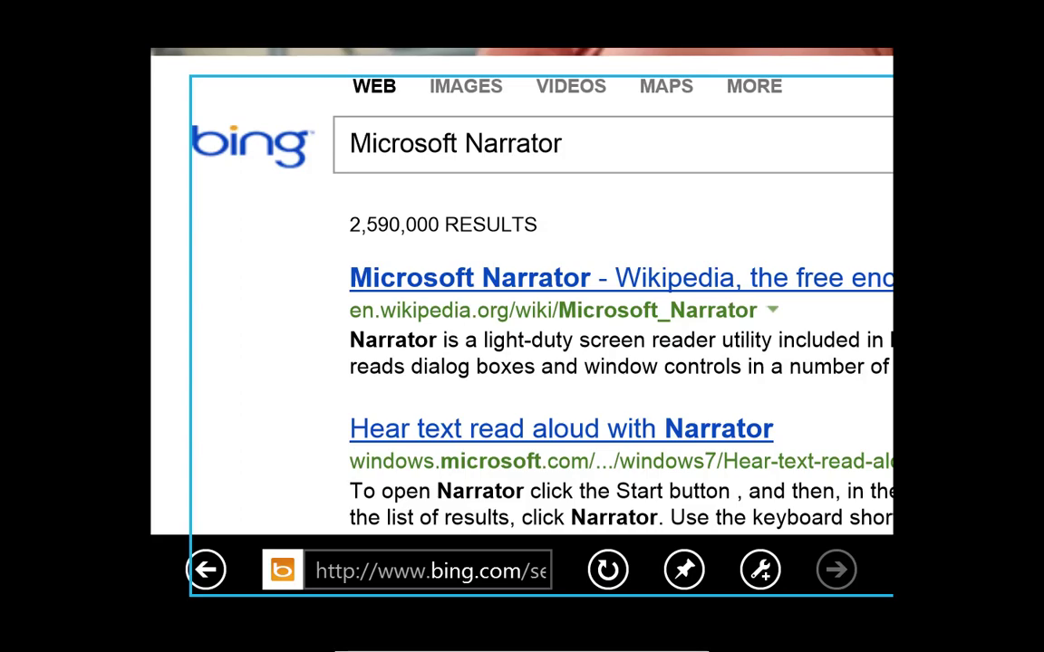
Examine the browser's navigation controls and the page tools options, then return focus to the search results page.
key("Tab")
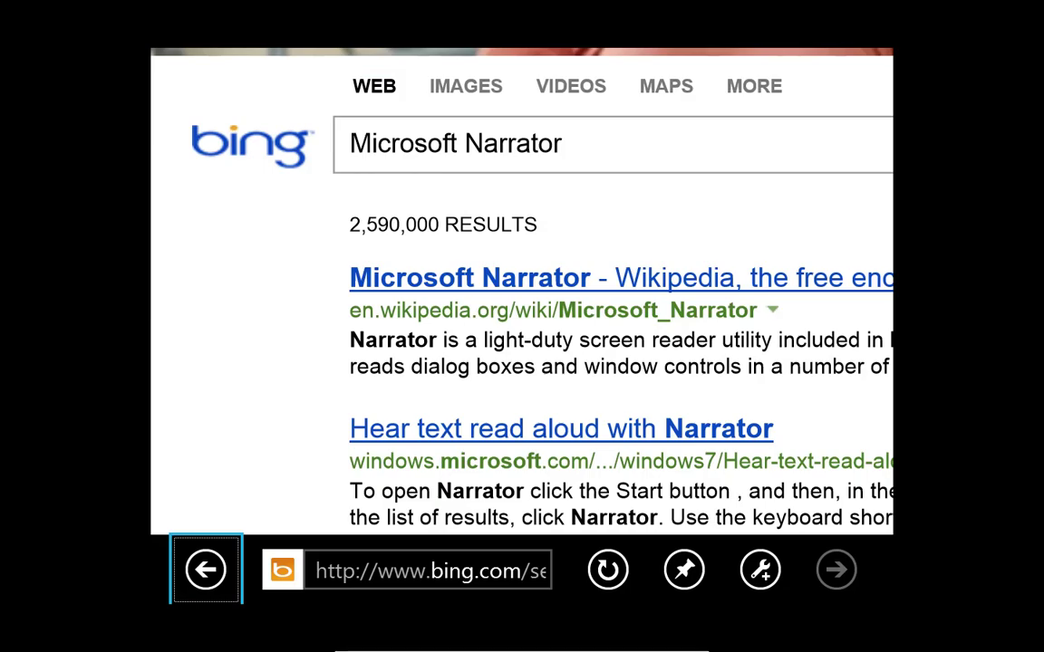
key("Tab")
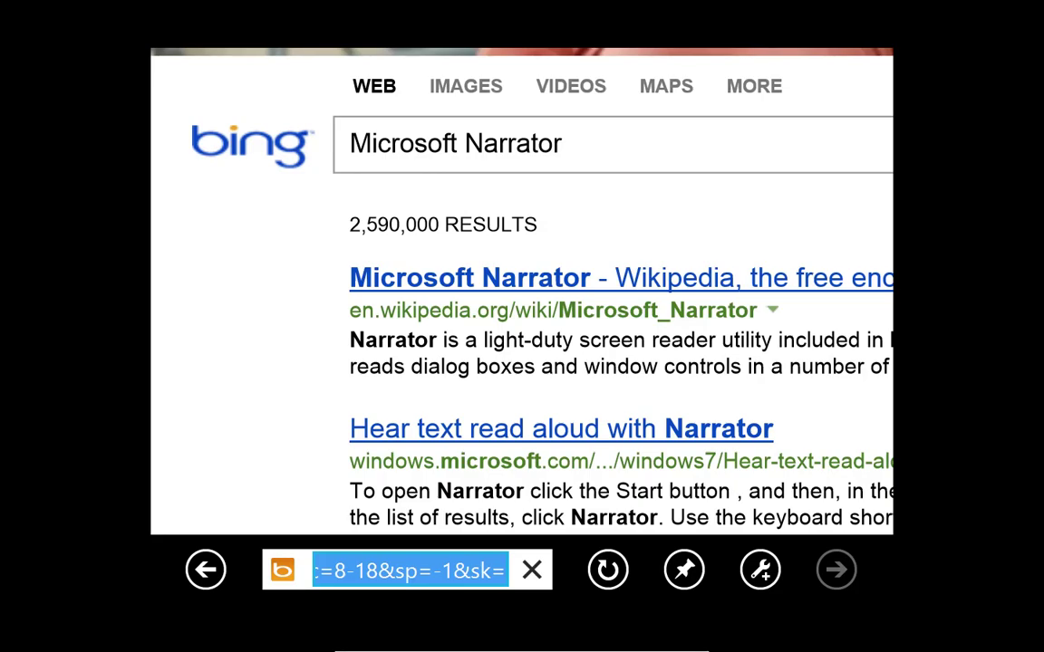
key("Tab")
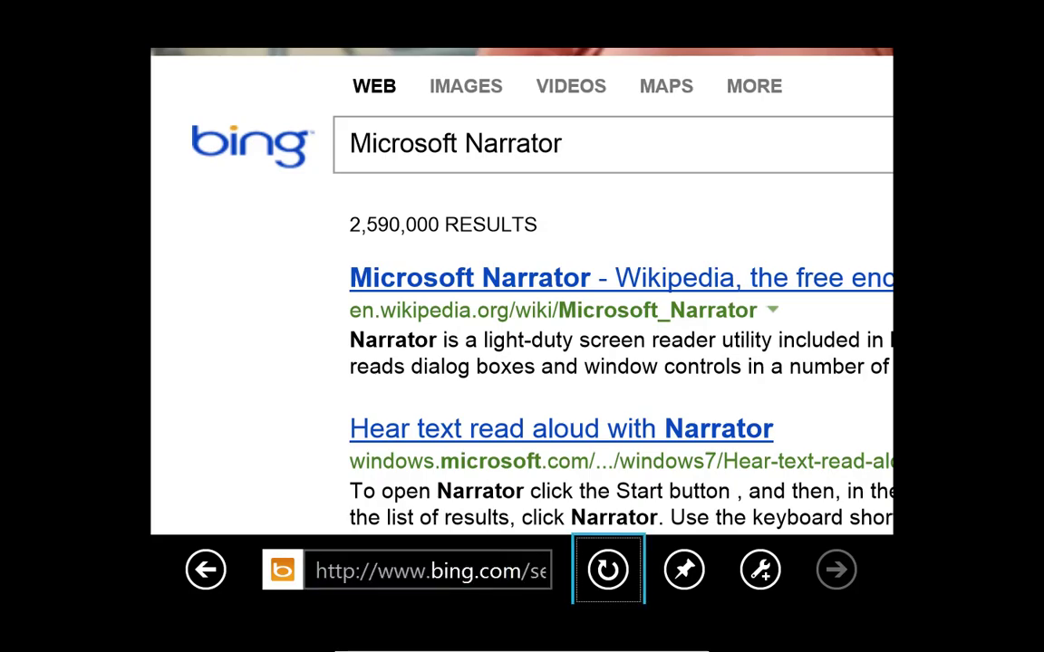
key("Tab")
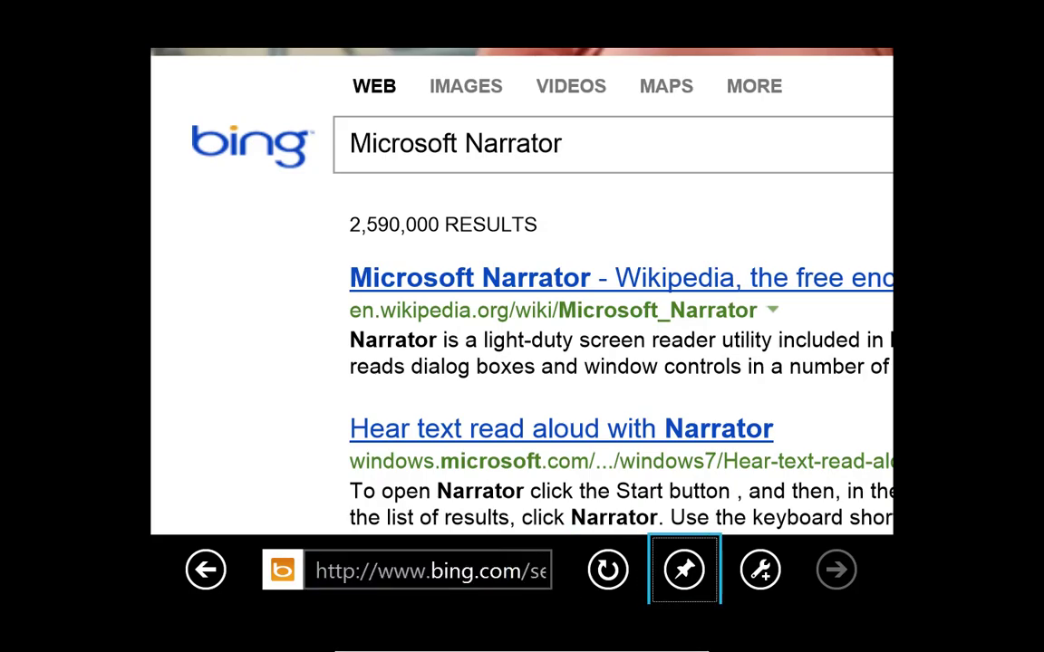
key("Tab")
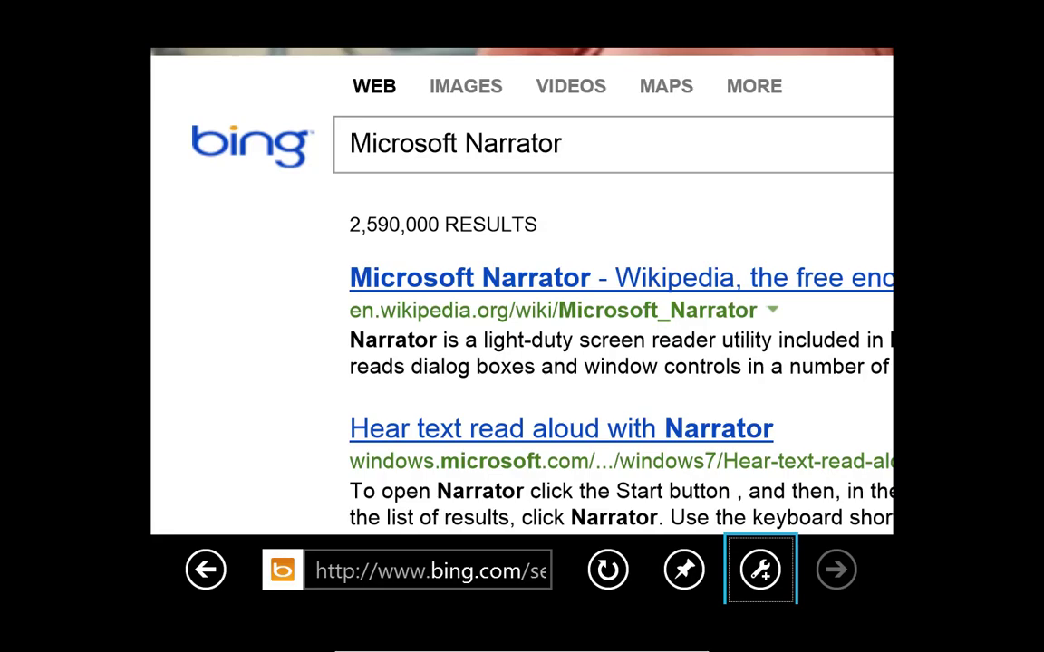
key("Return")
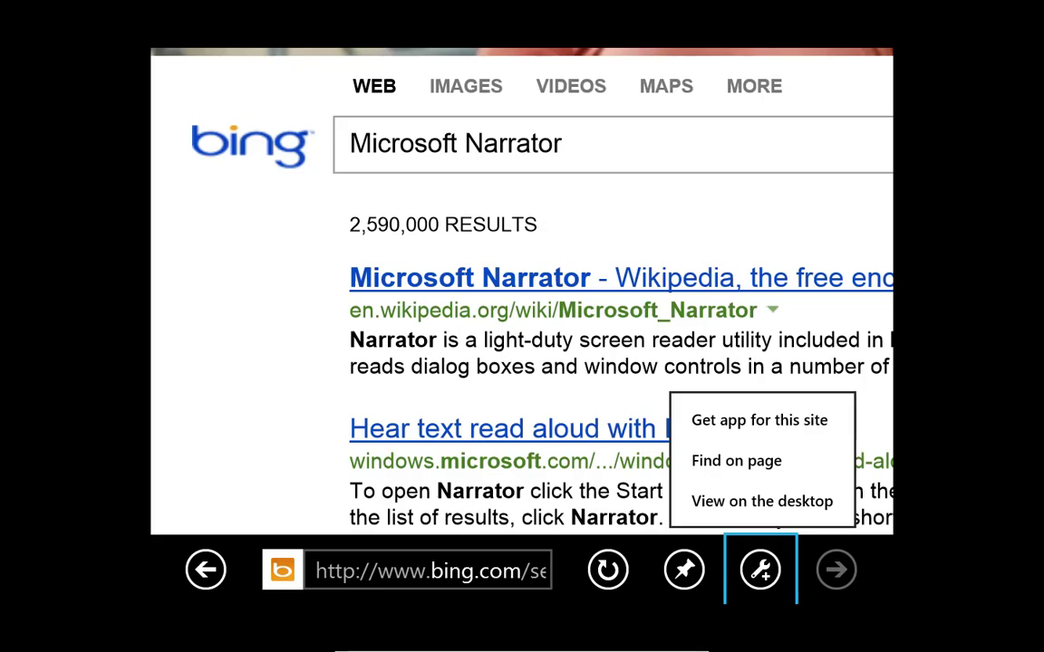
key("Escape")
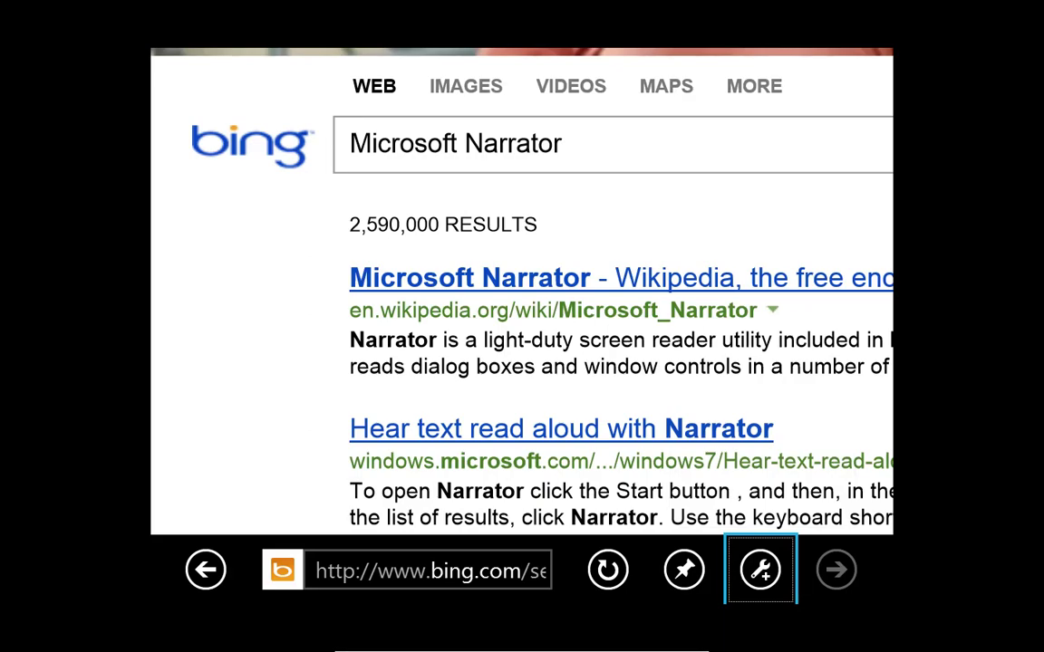
key("shift+Tab")
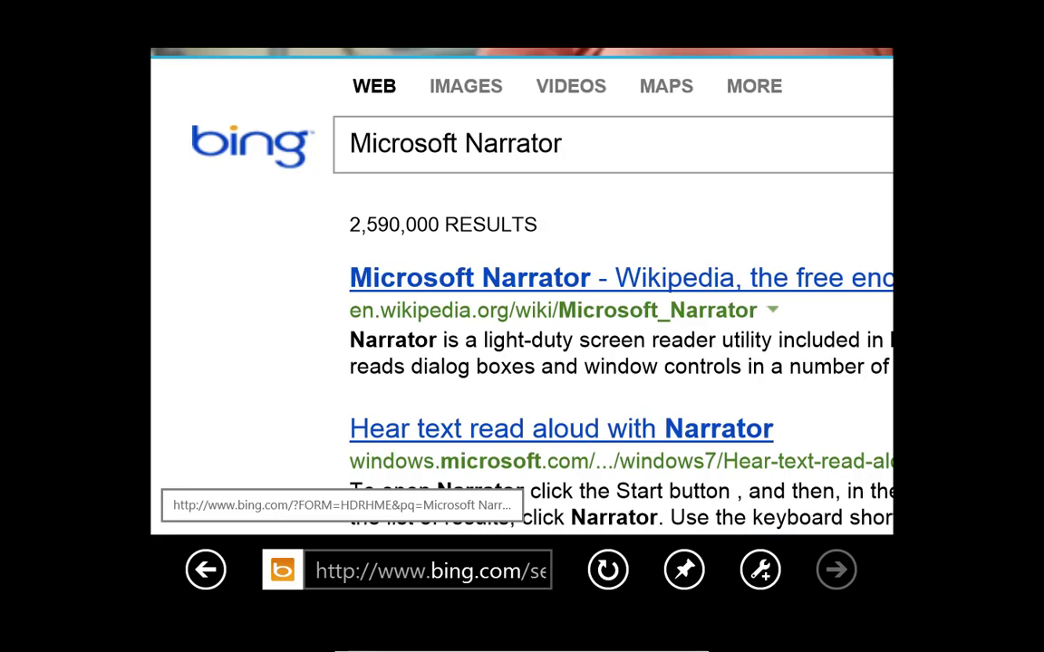
Examine the Bing results page header, from the Bing logo and search box to the account and settings controls.
key("shift+Tab")
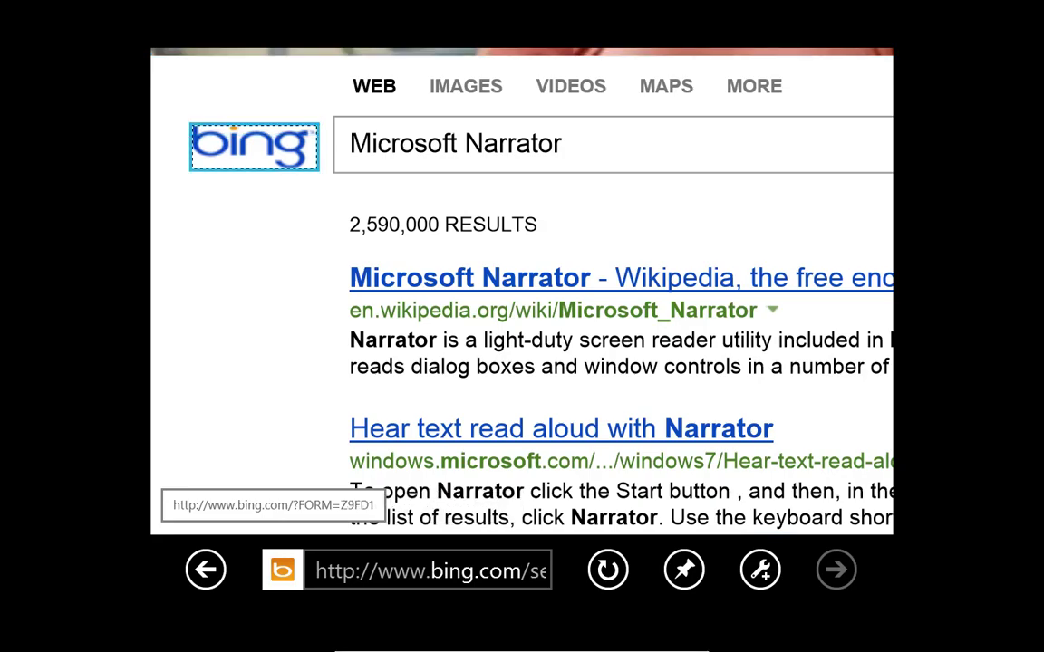
key("Tab")
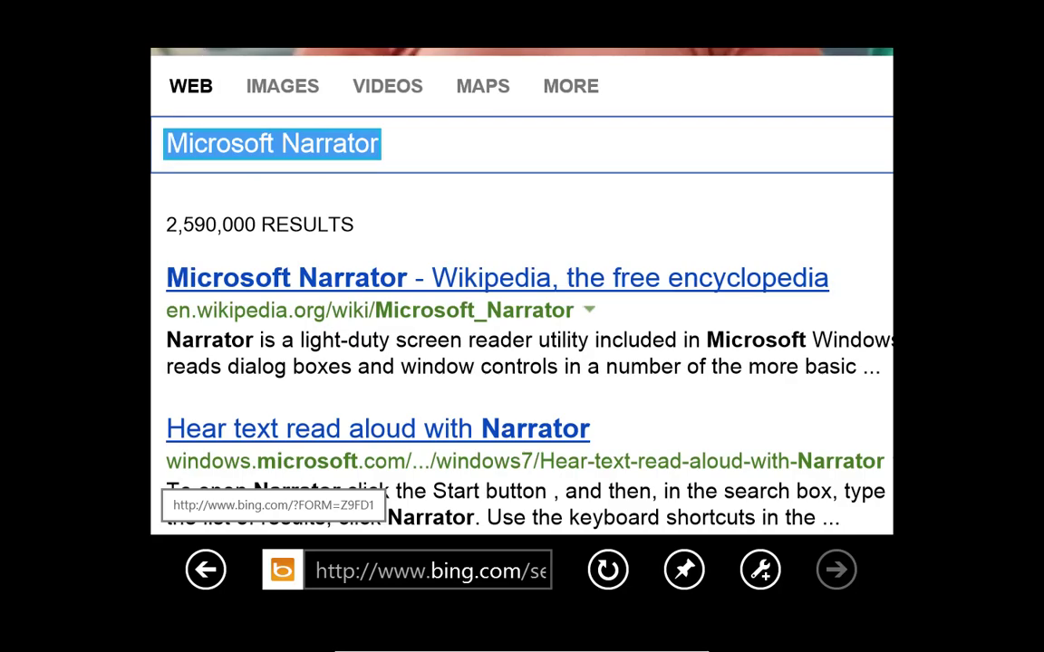
key("Tab")
key("Tab")
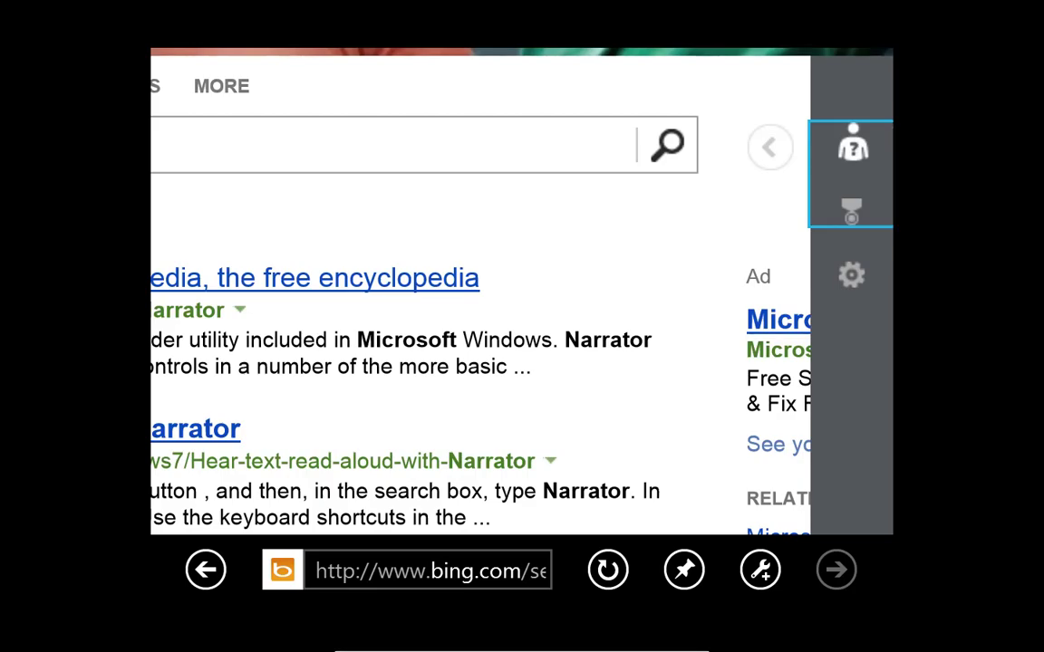
left_click(851, 275)
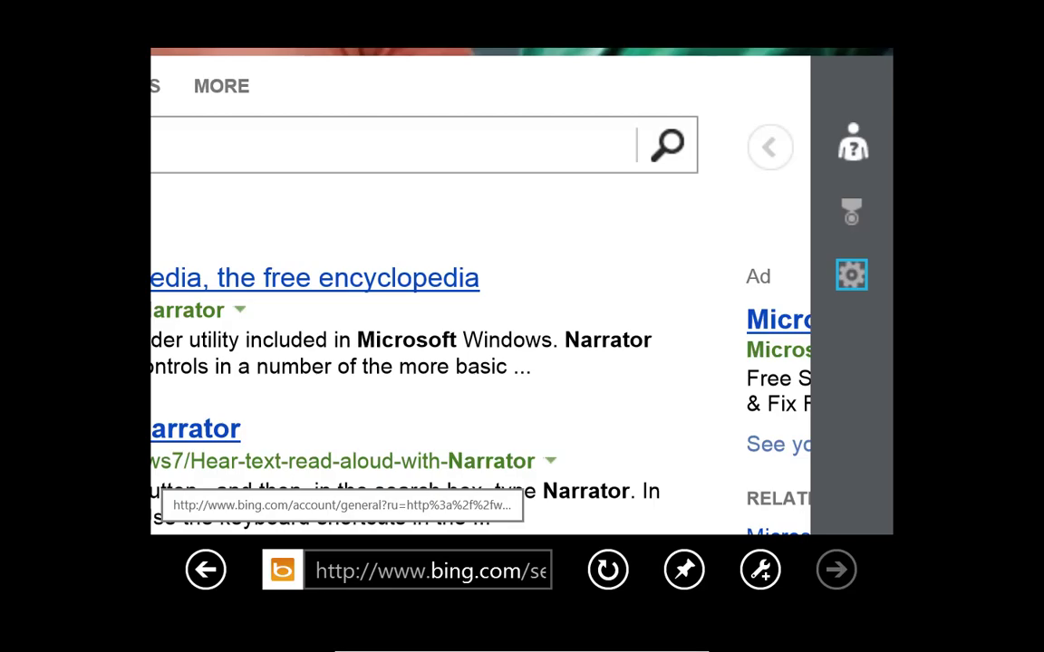
key("alt+d")
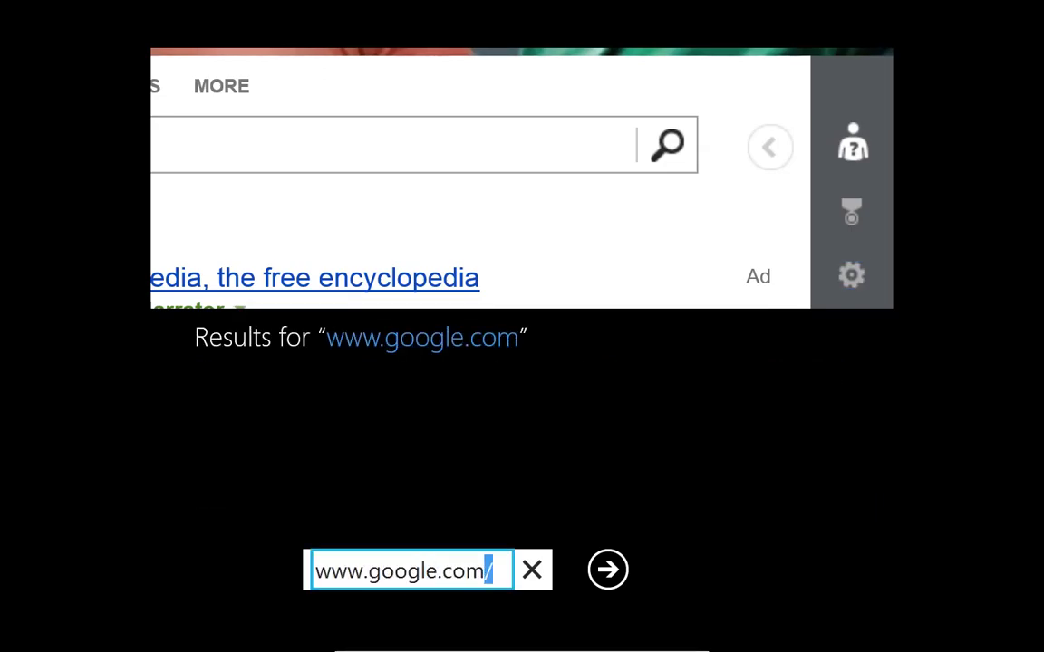
key("Return")
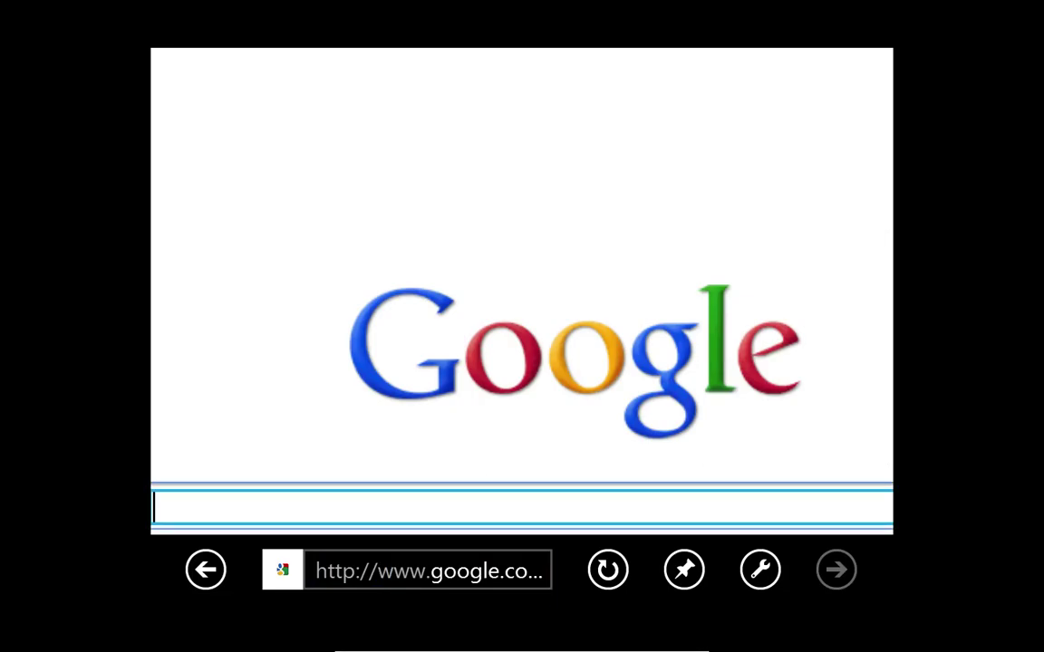
type("Microsoft Narrator")
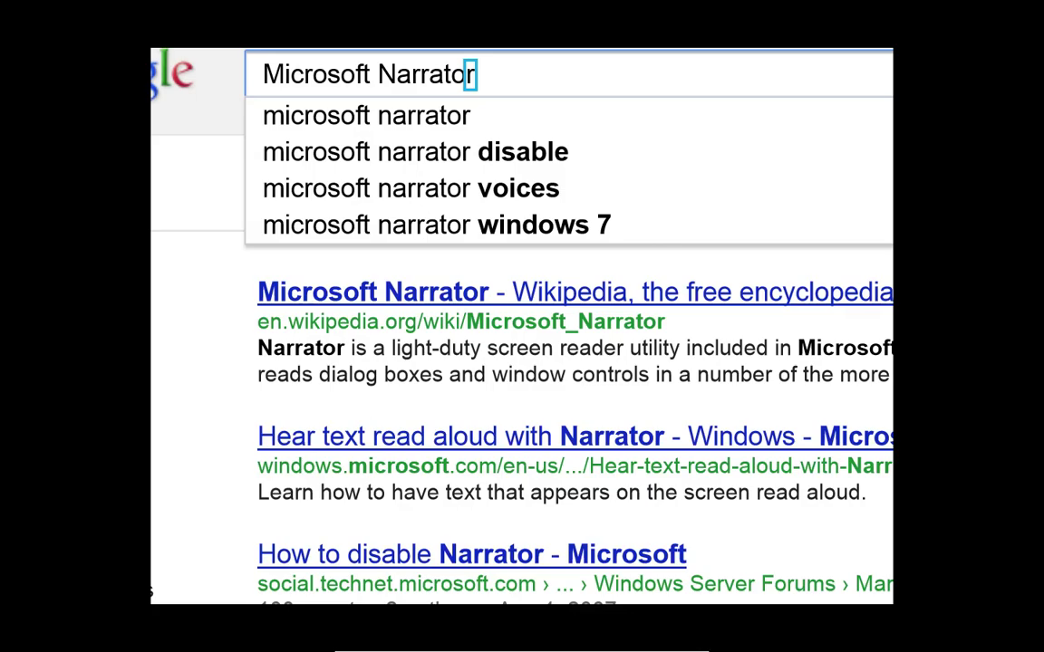
key("Return")
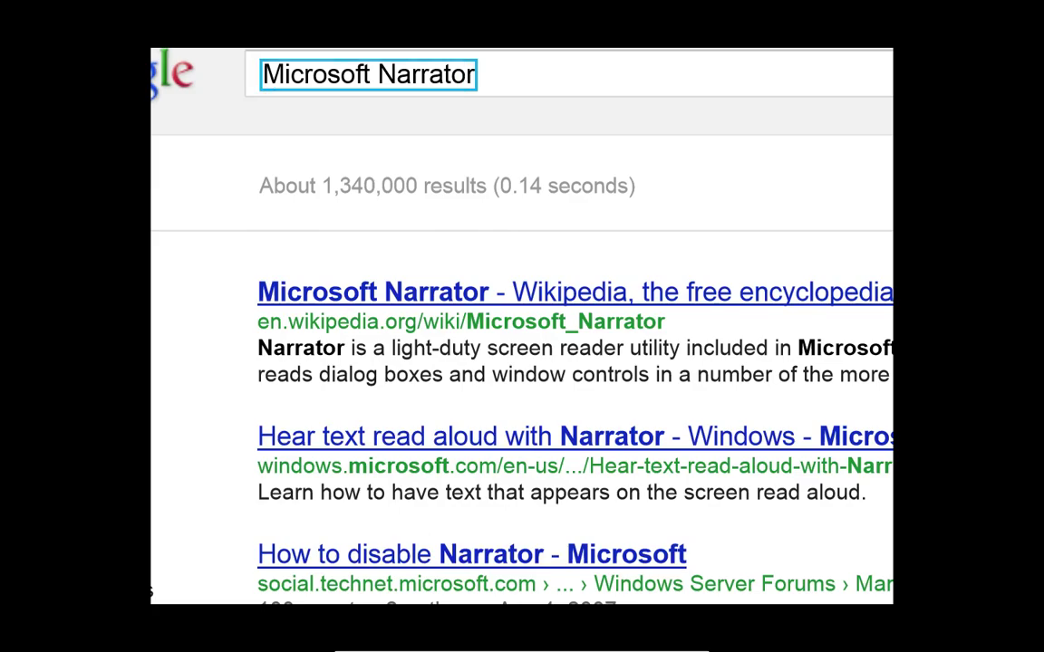
Step through the Google results link by link, from the Wikipedia article to Windows Vista Accessibility Tutorials.
key("Down")
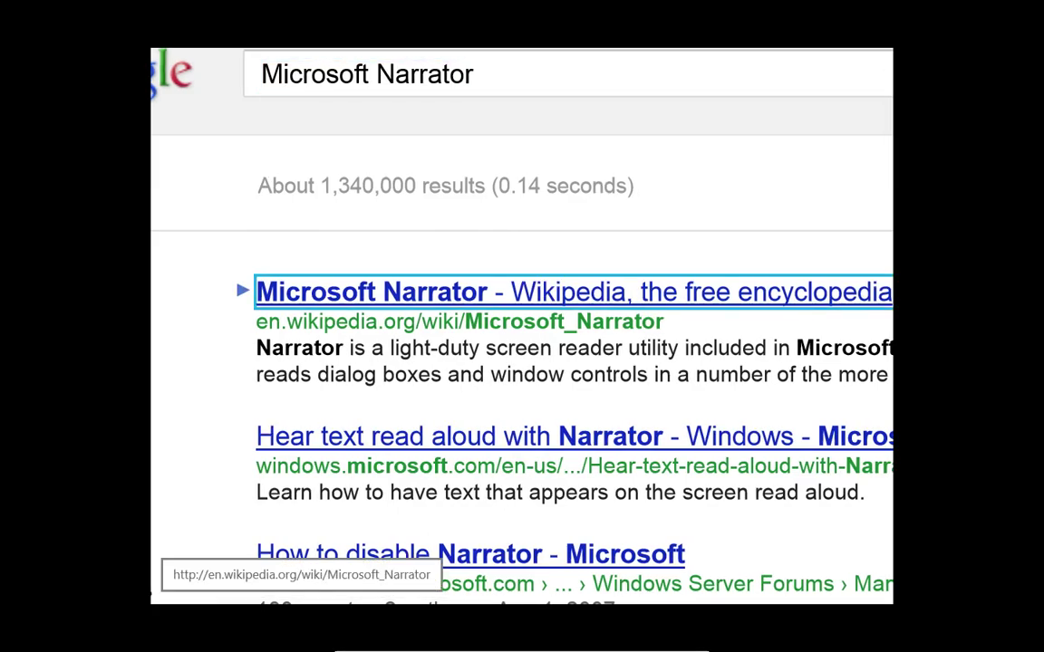
key("Tab")
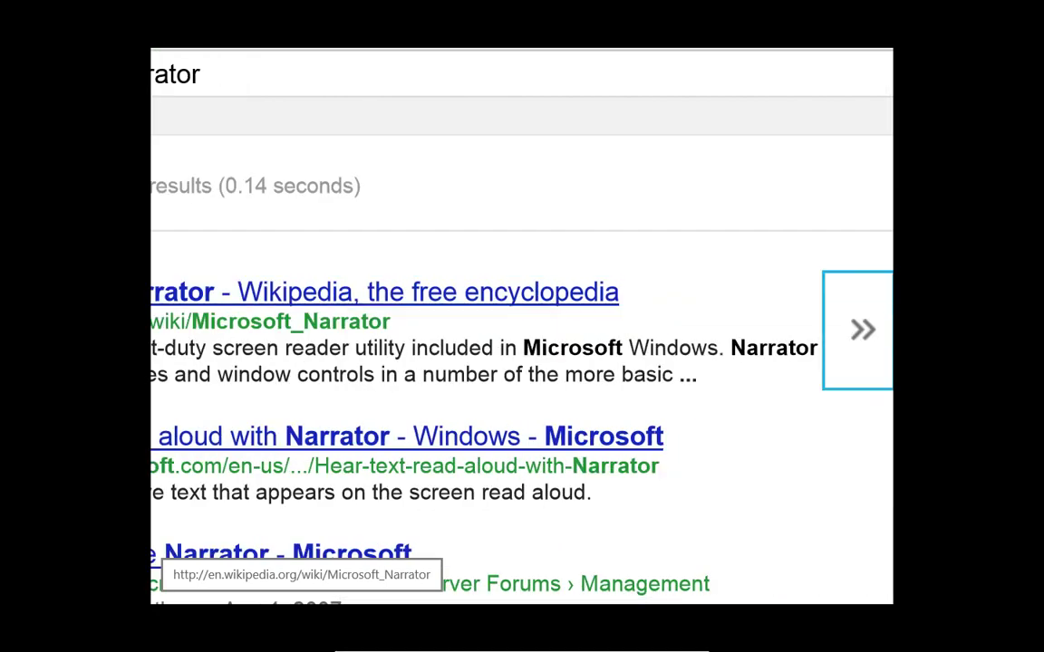
key("Tab")
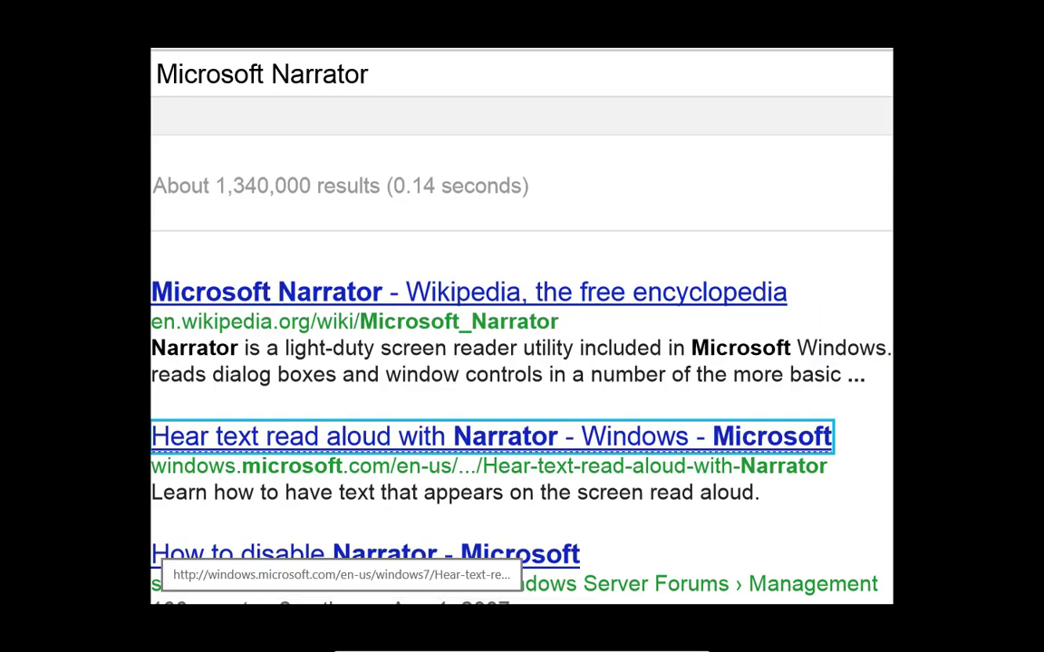
key("Tab")
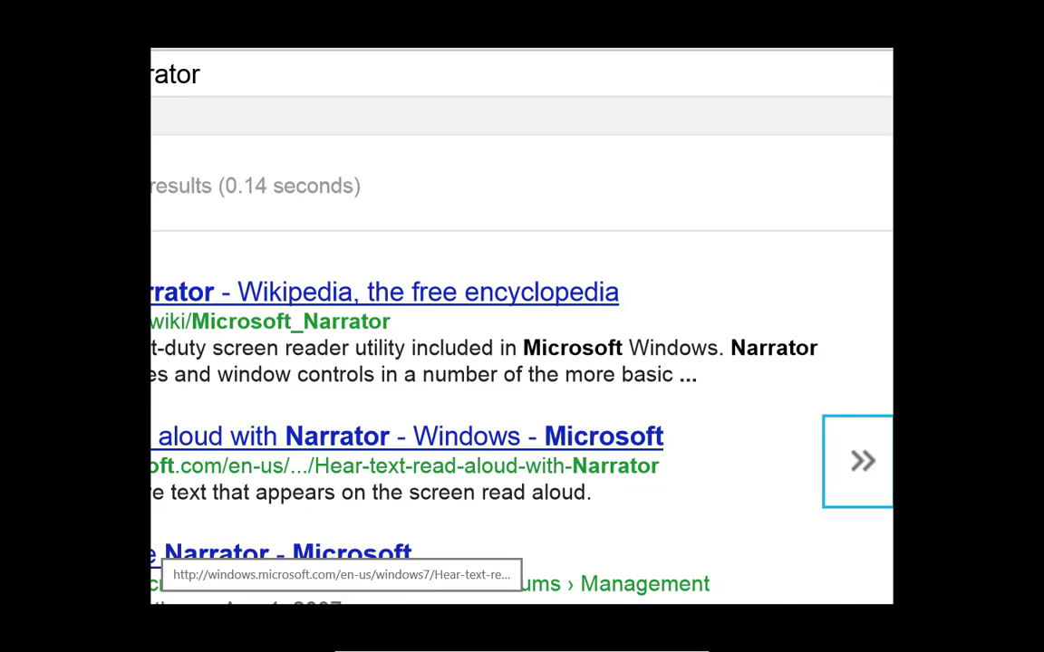
key("Tab")
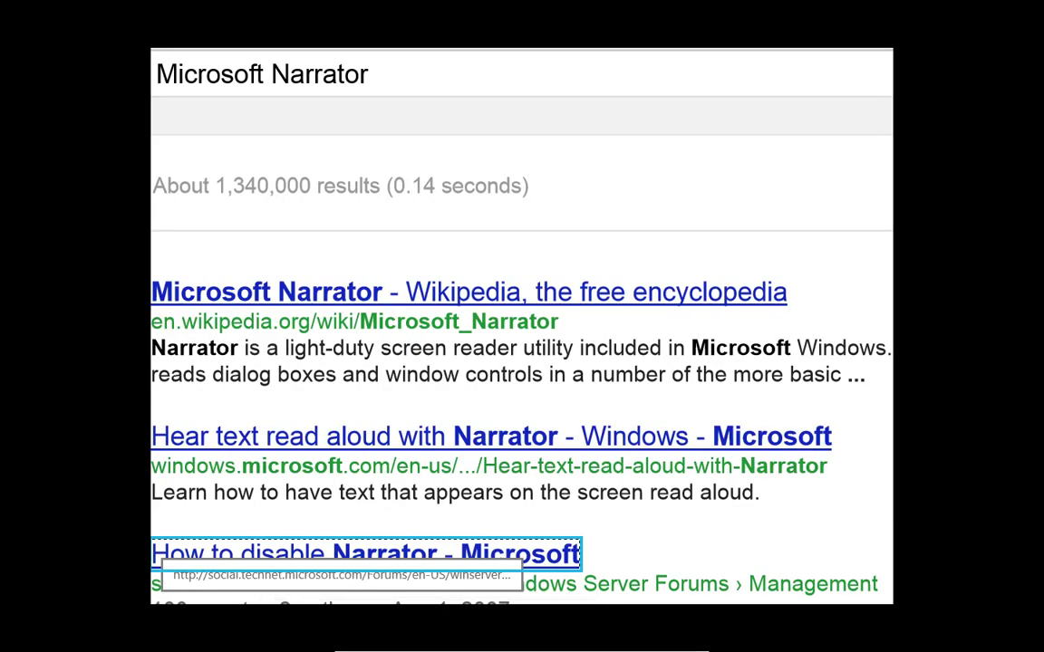
key("Tab")
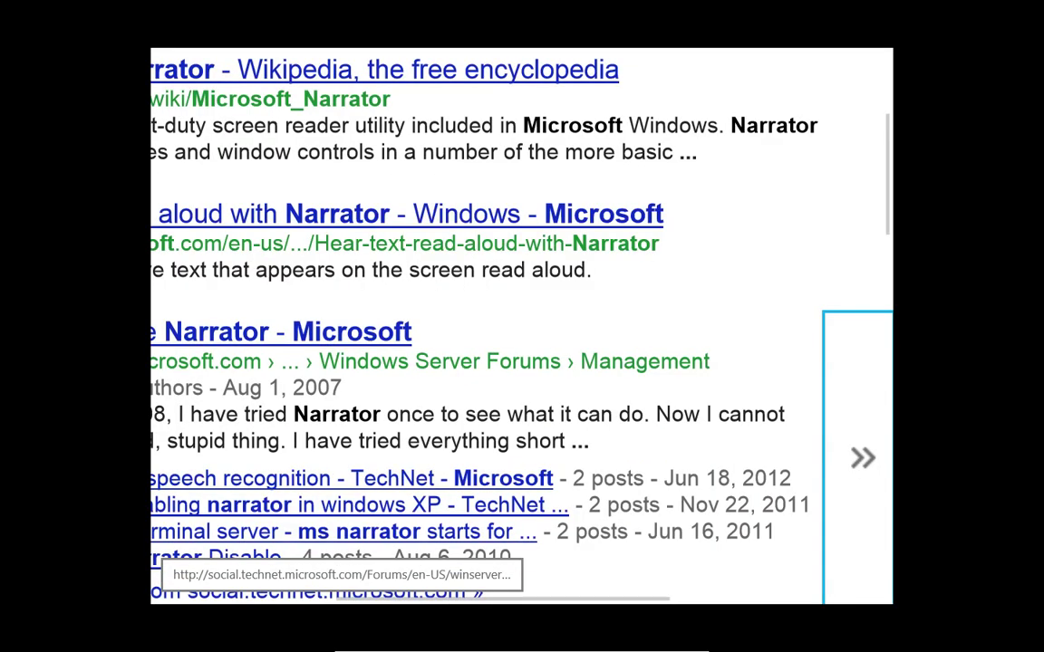
key("Tab")
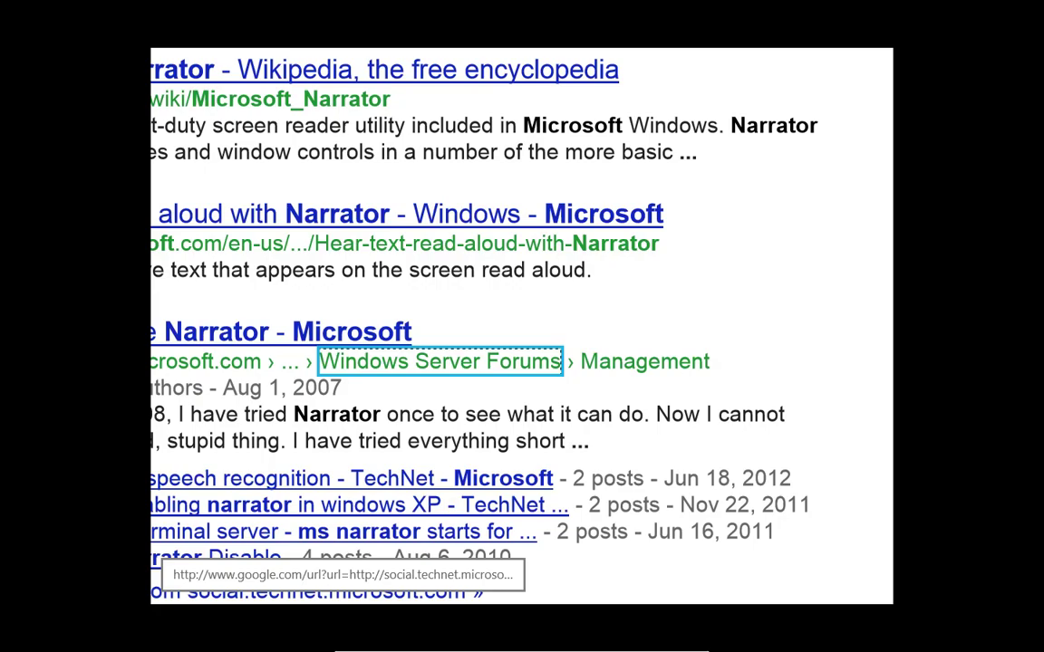
key("Tab")
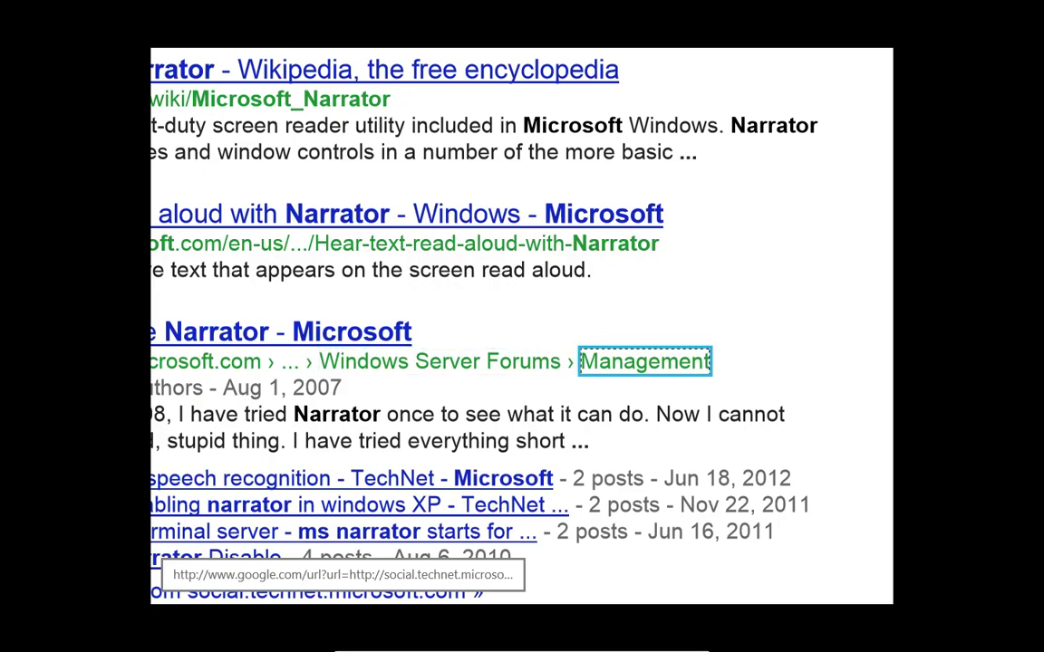
key("Tab")
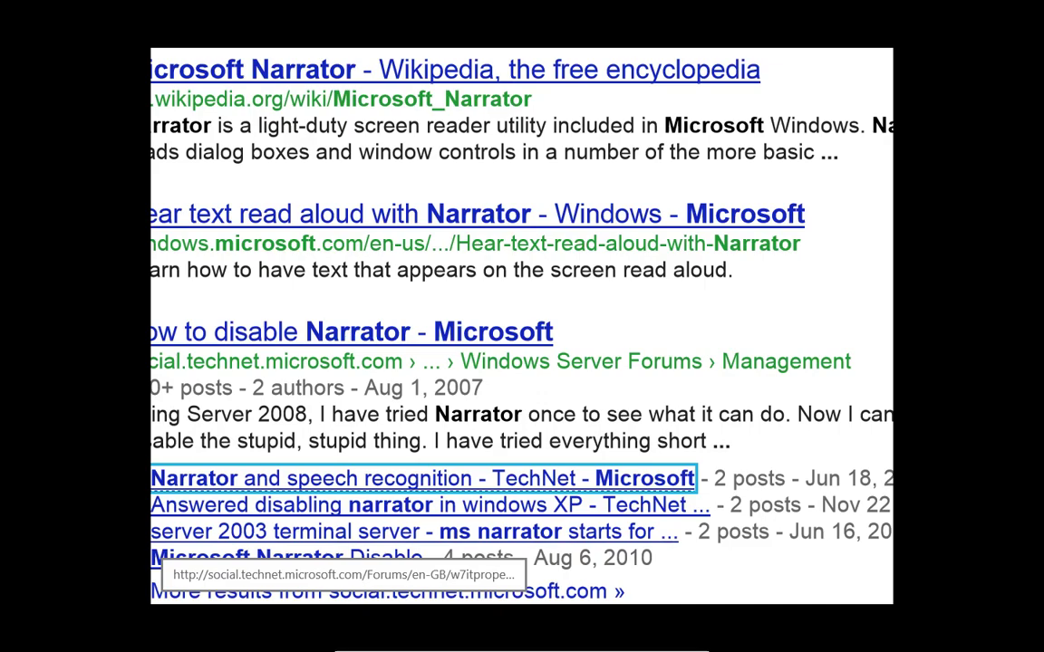
key("Tab")
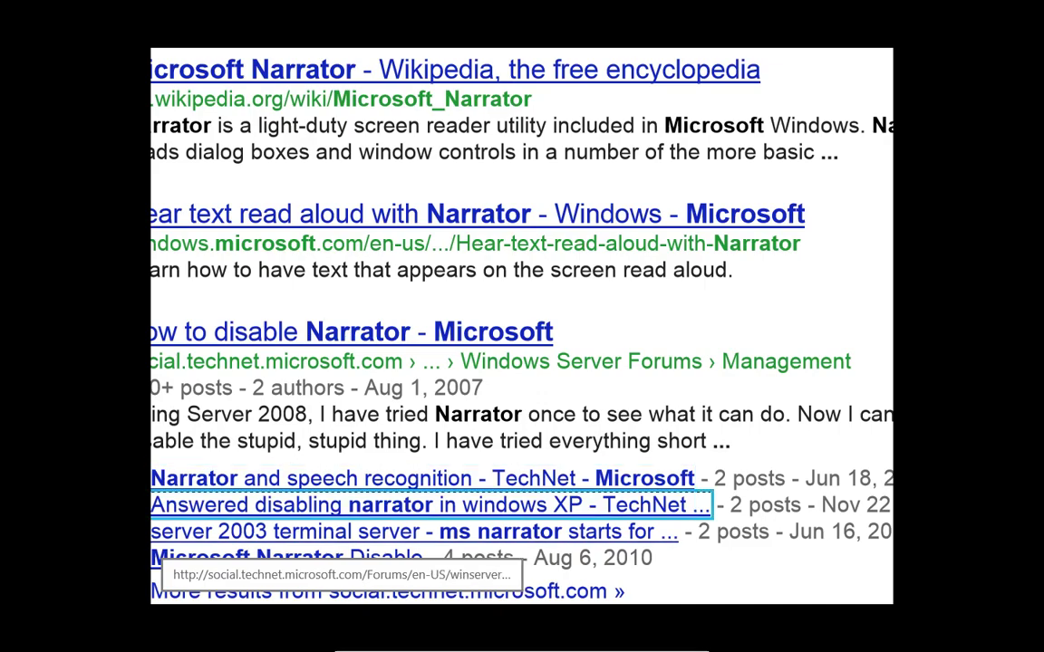
key("Tab")
key("Tab")
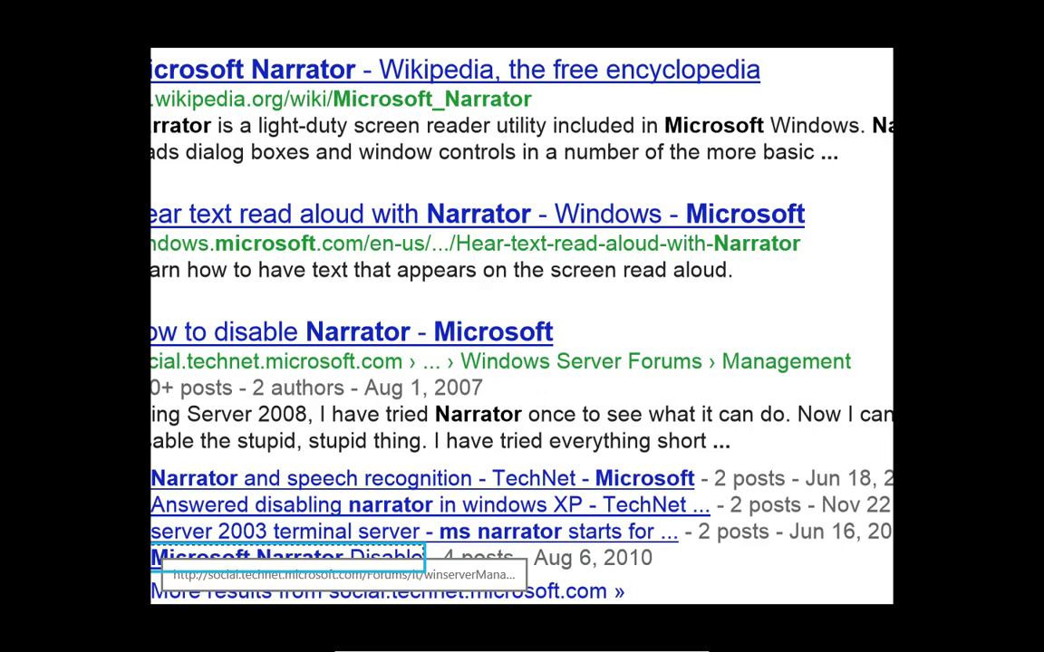
key("Tab")
key("Tab")
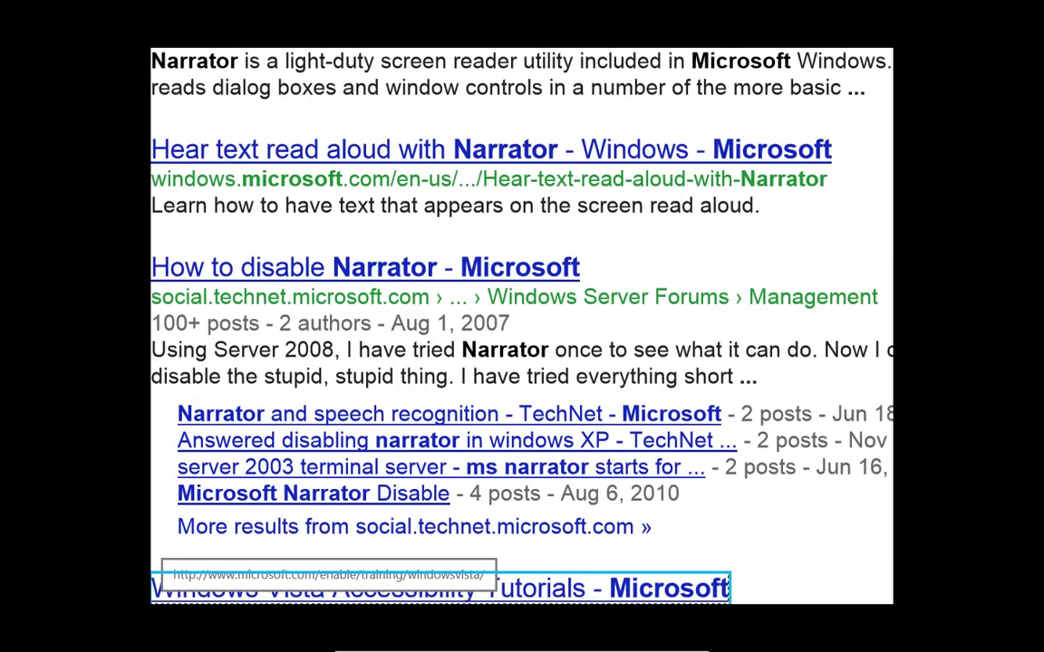
key("Tab")
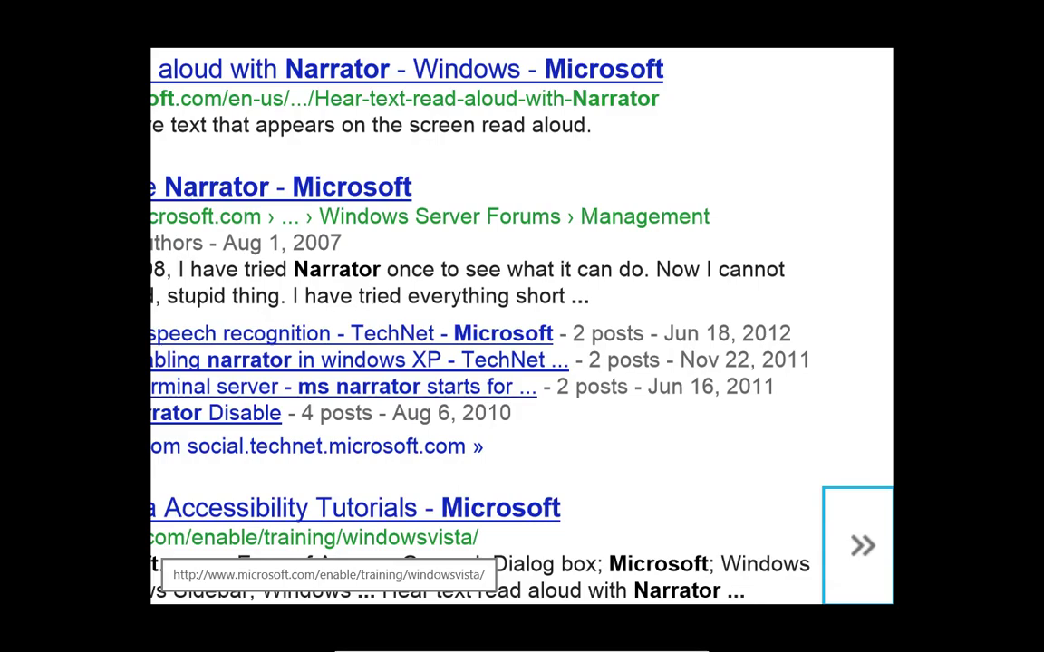
Leave the results page for the Start screen and reopen Internet Explorer from its tile.
key("alt+d")
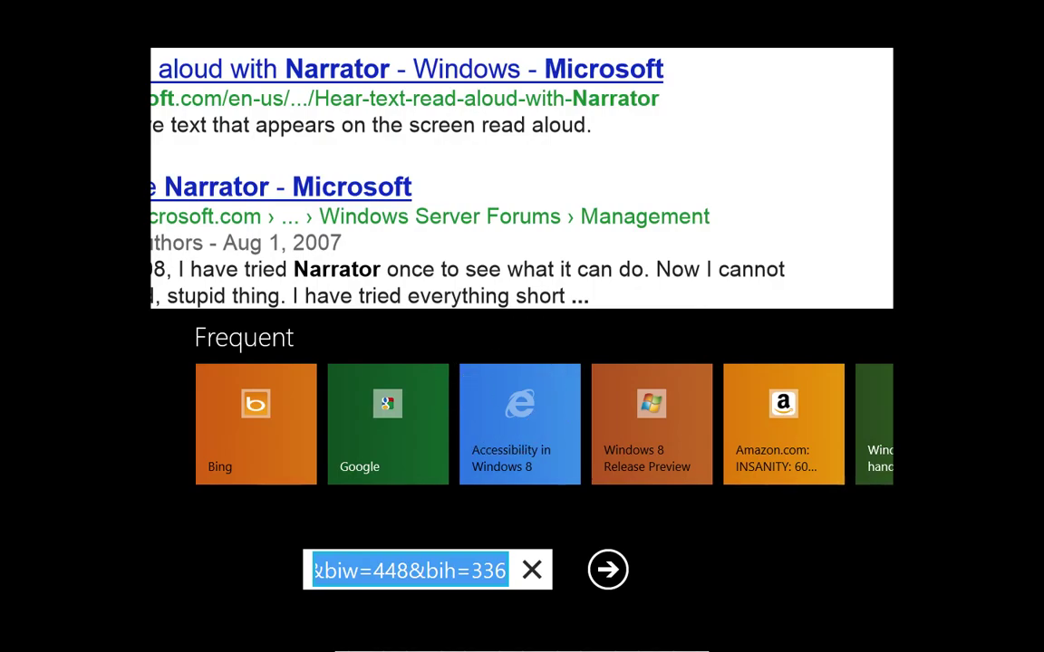
key("super")
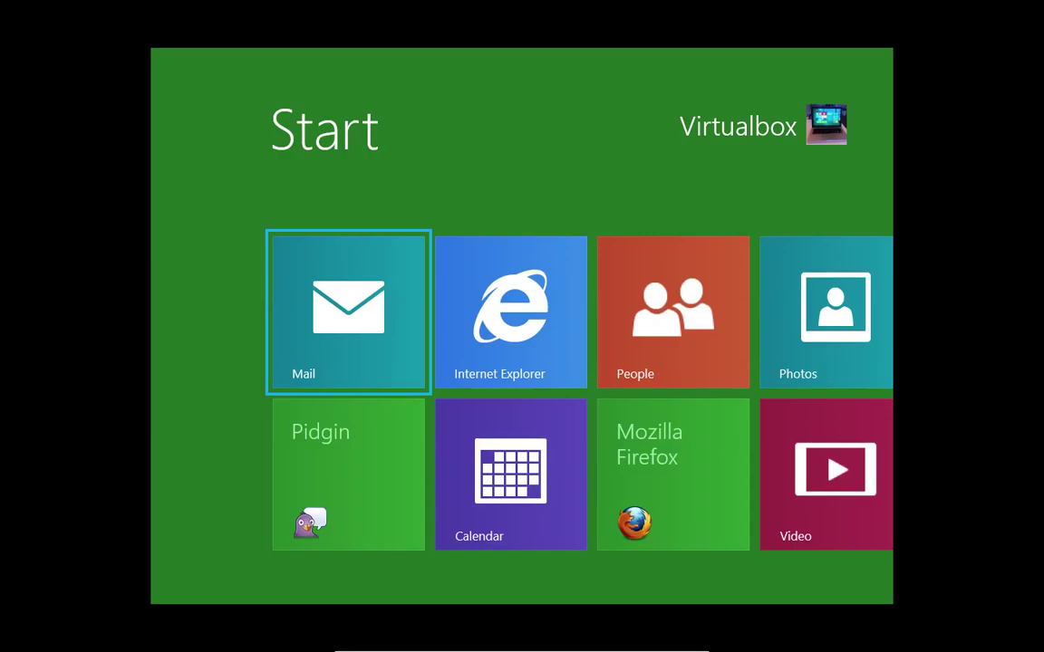
key("Right")
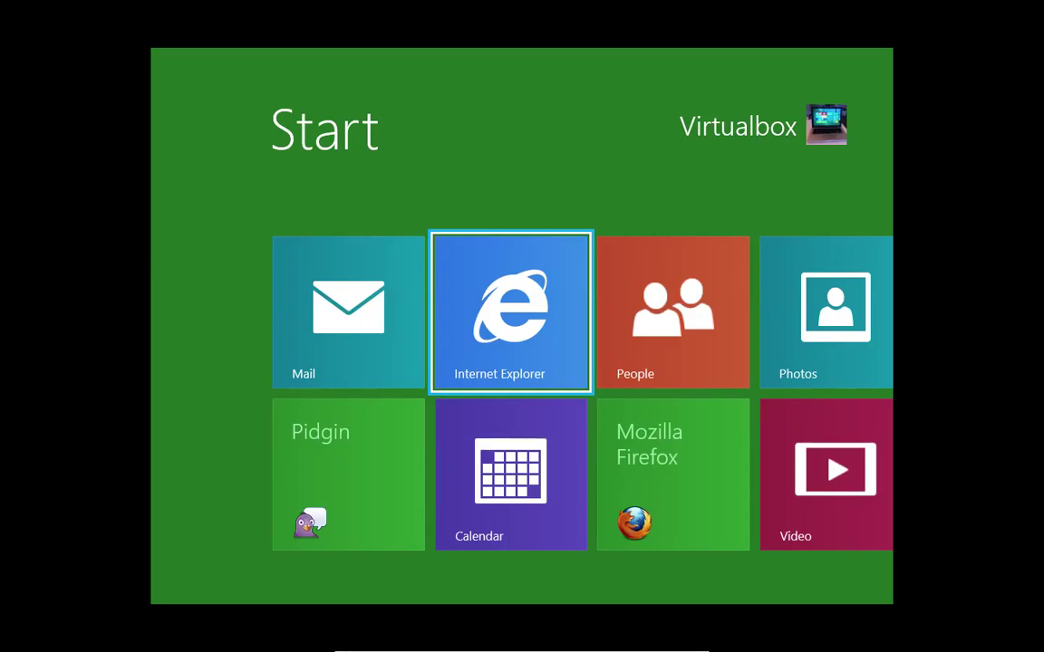
left_click(503, 385)
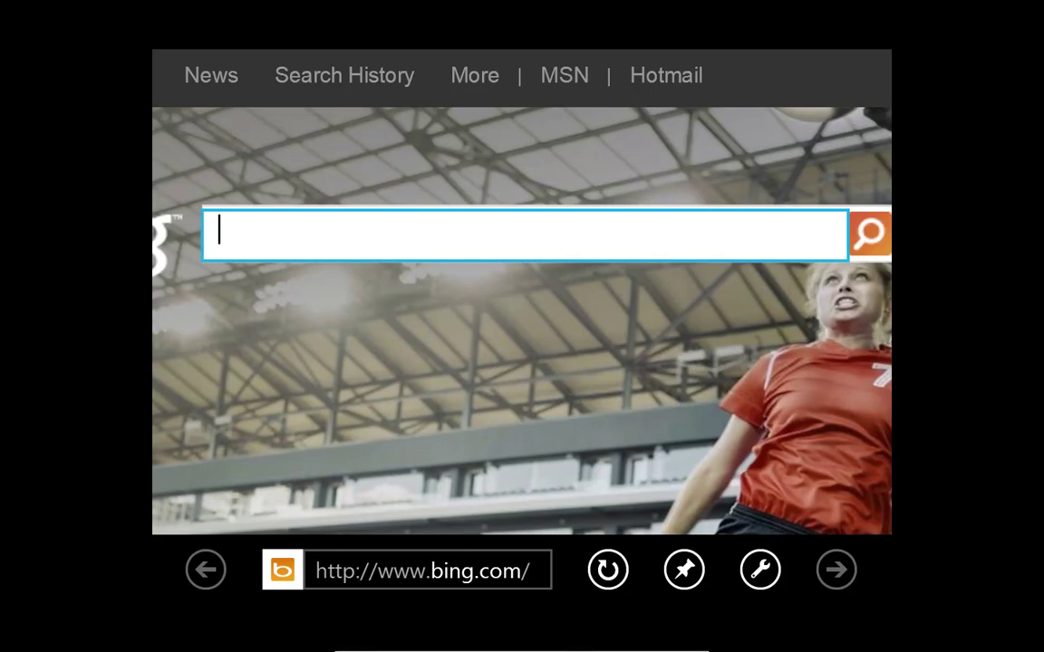
Return to the Start screen and lock the computer from the user account options.
key("super")
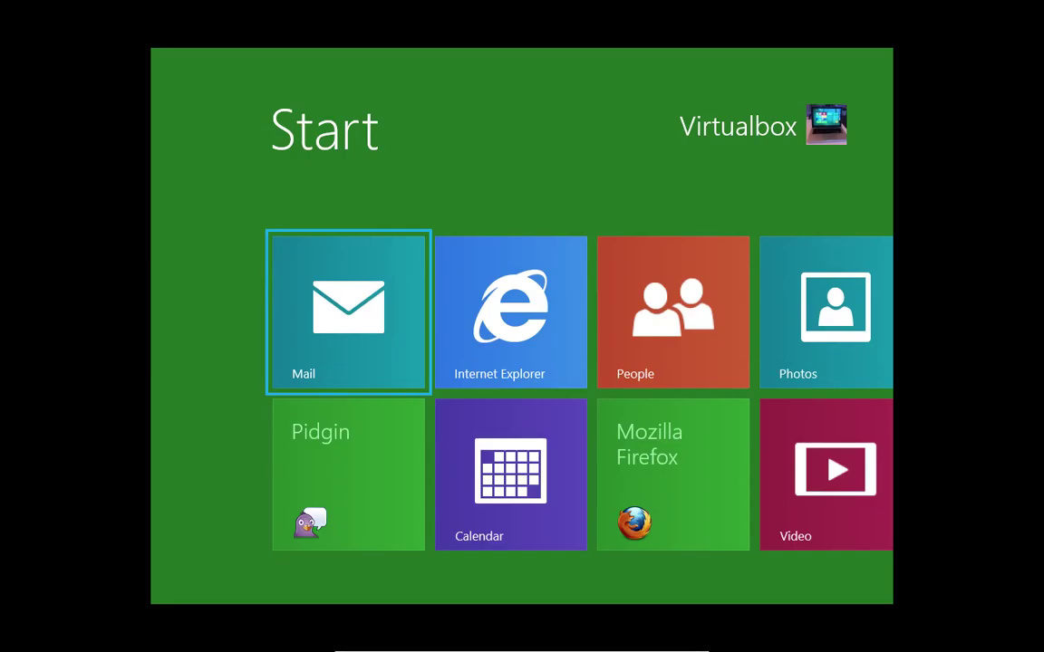
key("Tab")
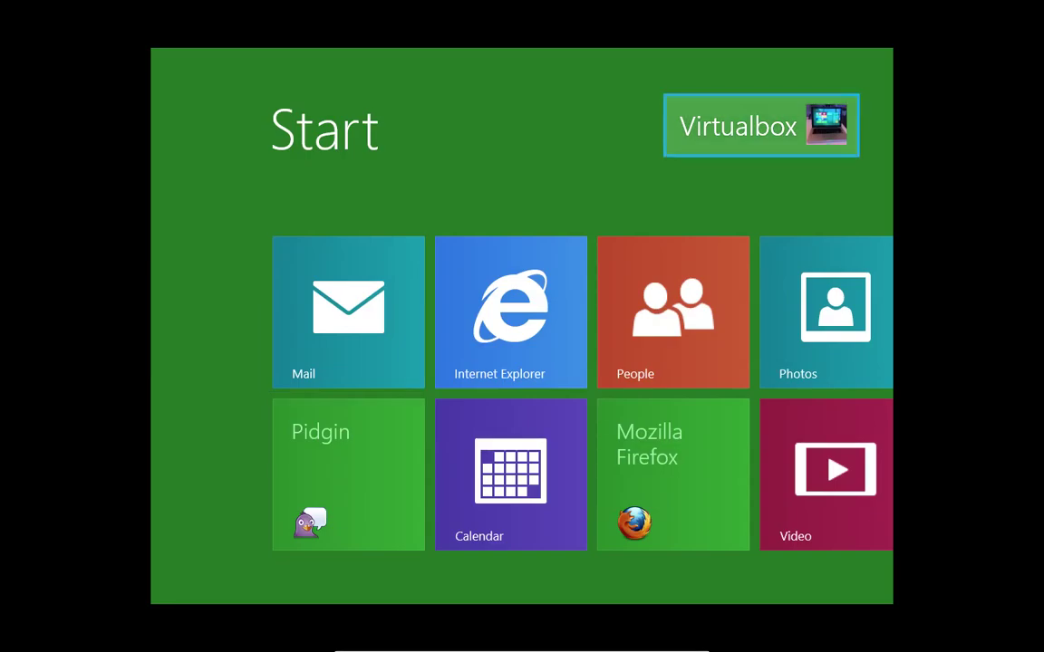
key("Return")
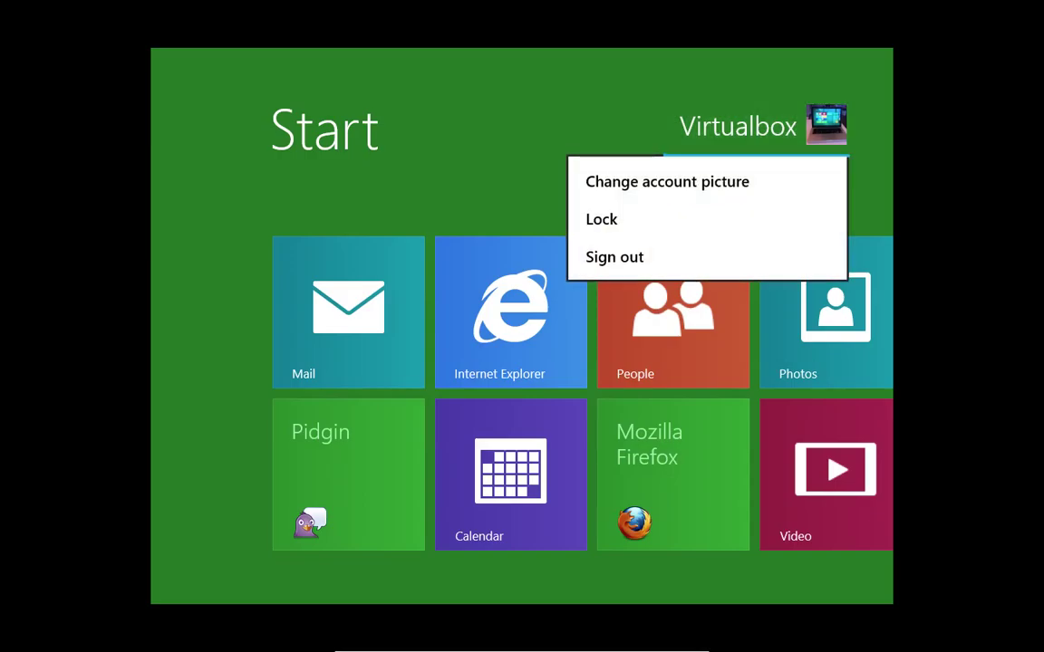
key("Down")
key("Down")
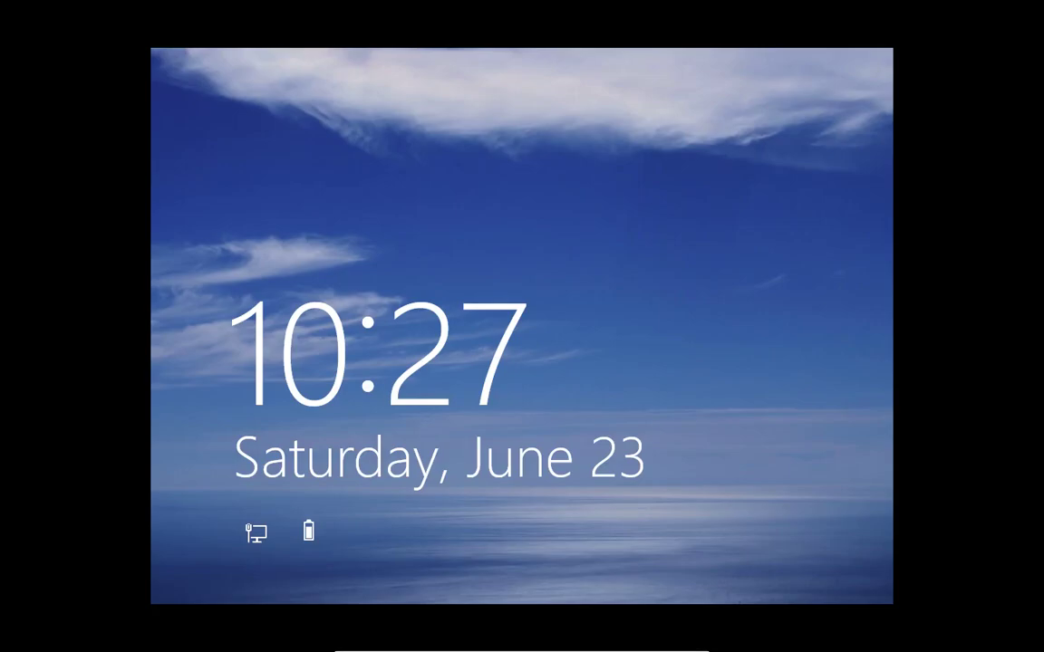
Dismiss the lock screen and expand the sign-in options below the password field.
key("space")
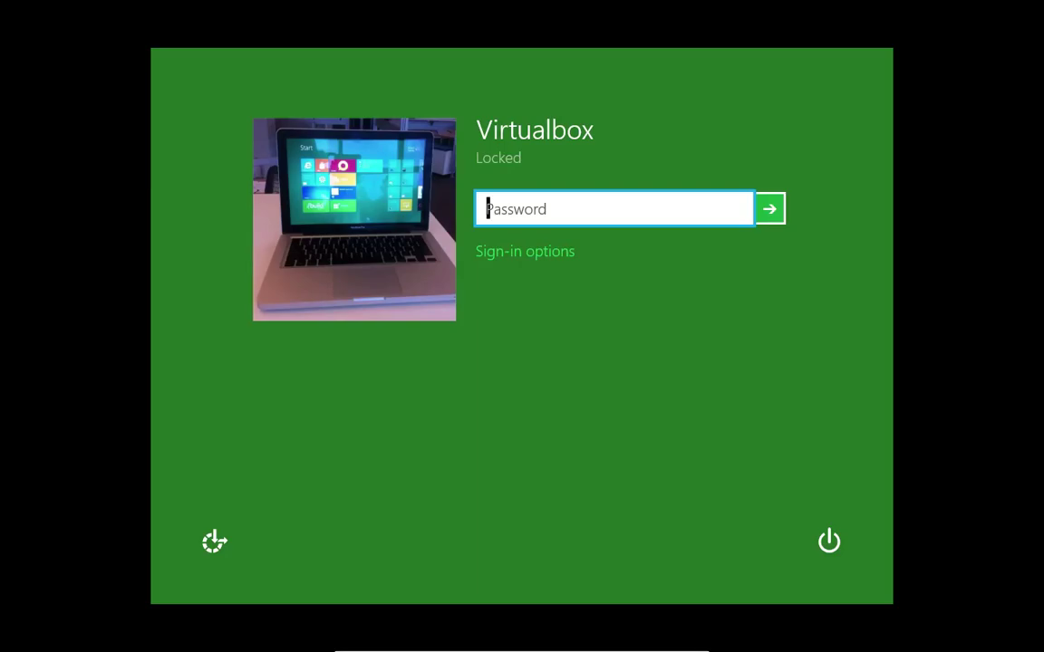
key("Tab")
key("Tab")
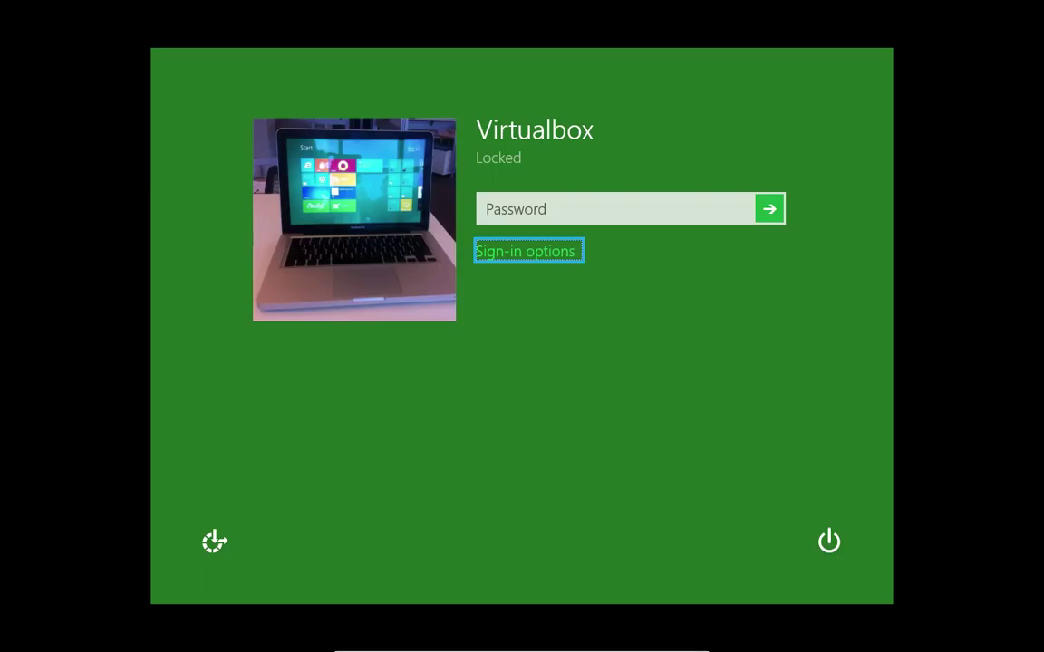
key("Return")
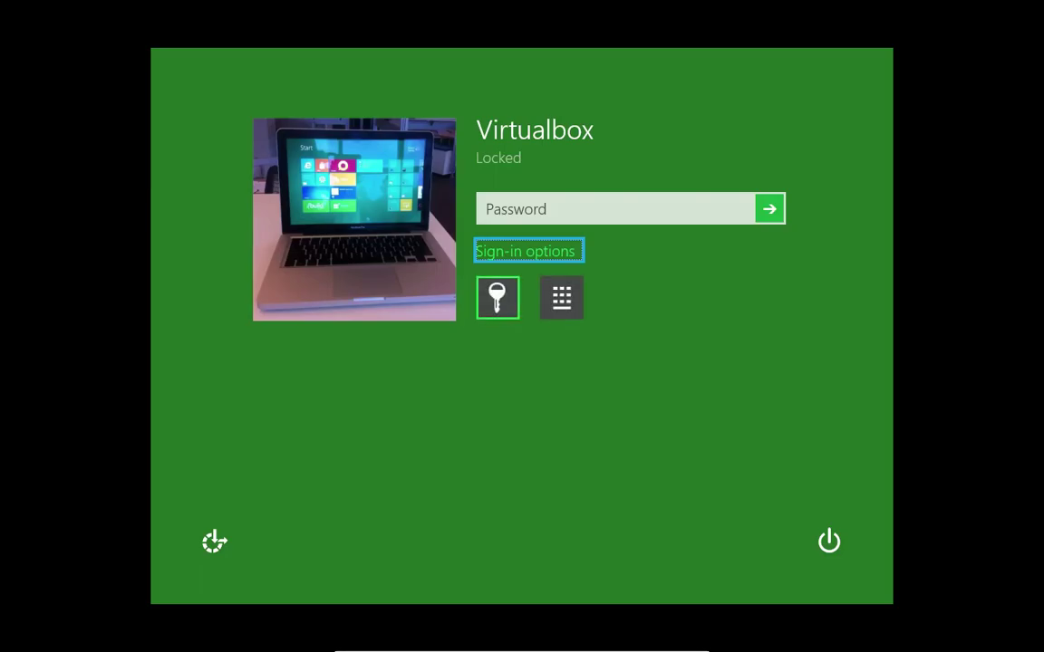
Review the sign-in screen's controls, from the Password sign-in option and Ease of access around to the password submit arrow.
key("Tab")
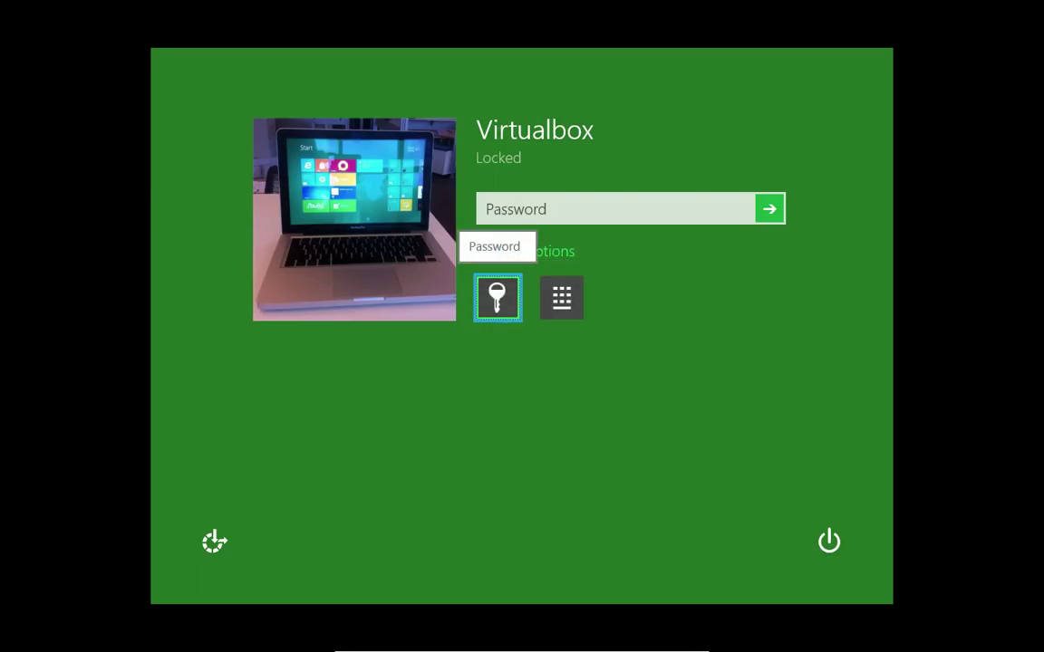
key("Tab")
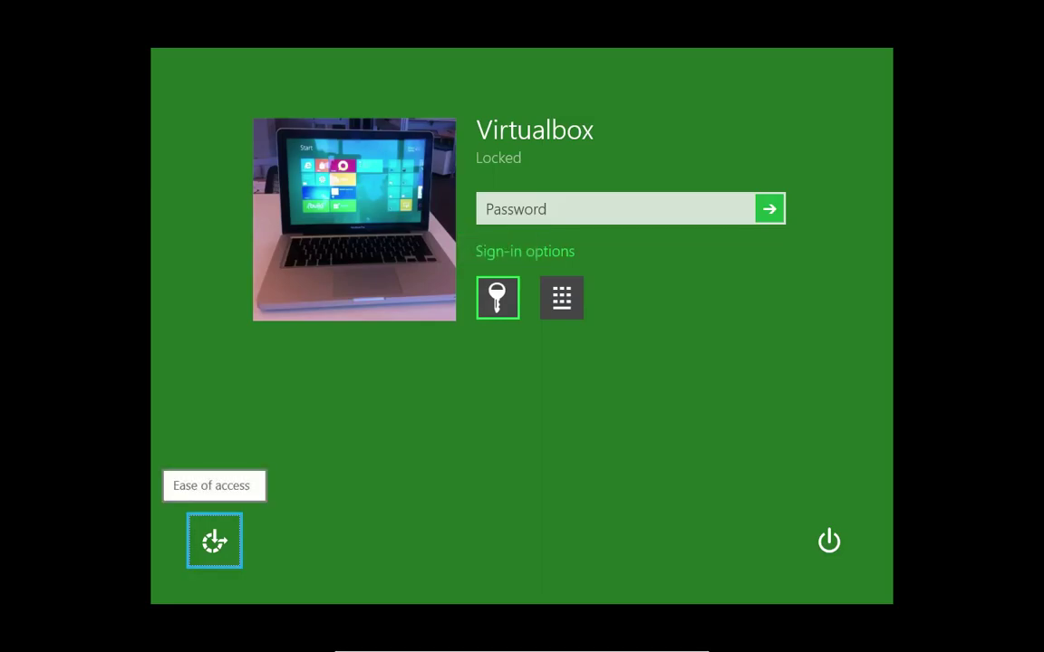
key("Tab")
key("Tab")
key("Tab")
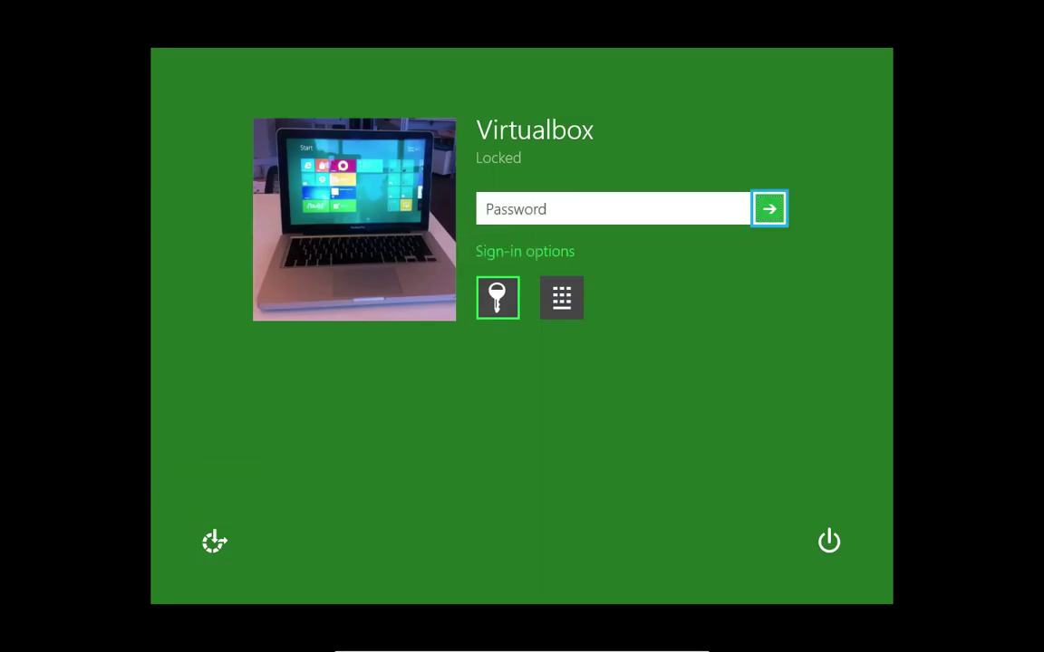
Switch the sign-in method on the locked screen to PIN.
key("Tab")
key("Tab")
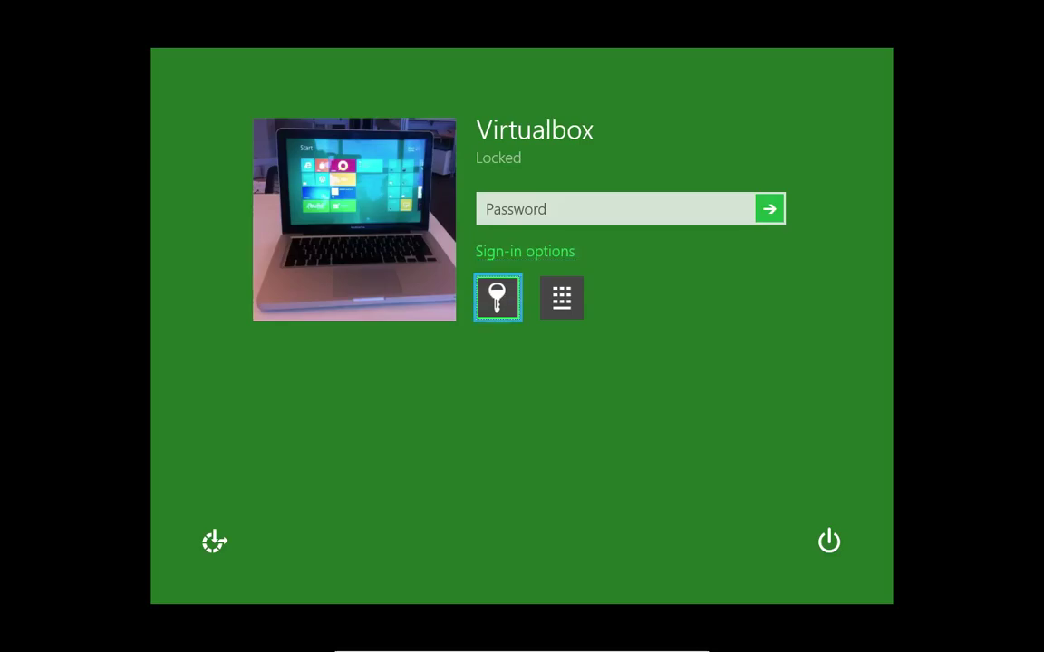
key("Right")
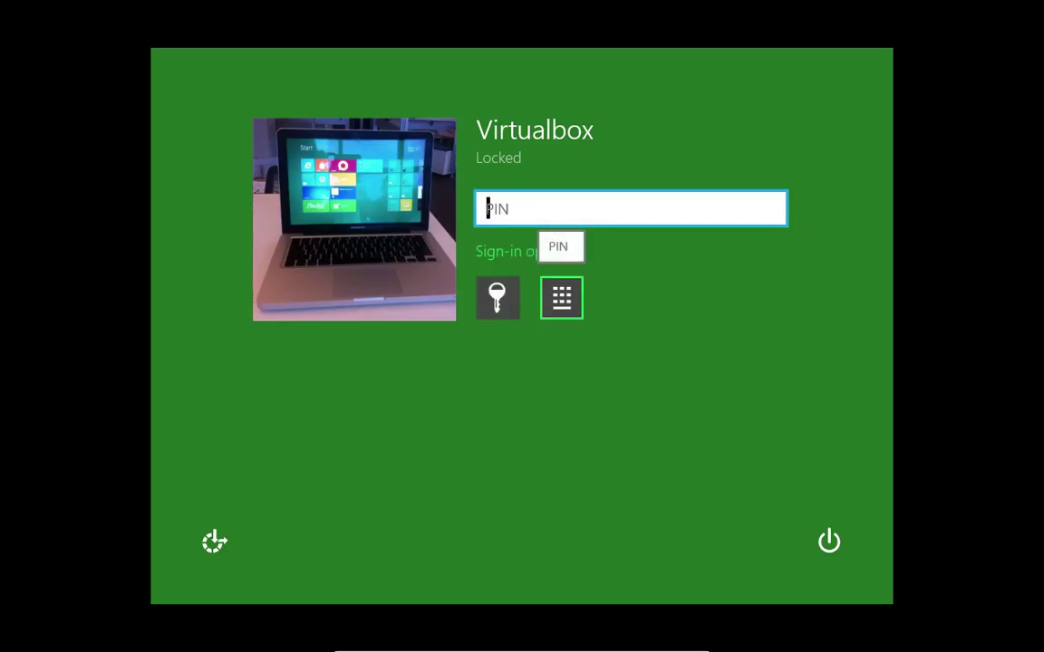
Choose Restart from the power options on the sign-in screen, then dismiss the confirmation without restarting.
key("Tab")
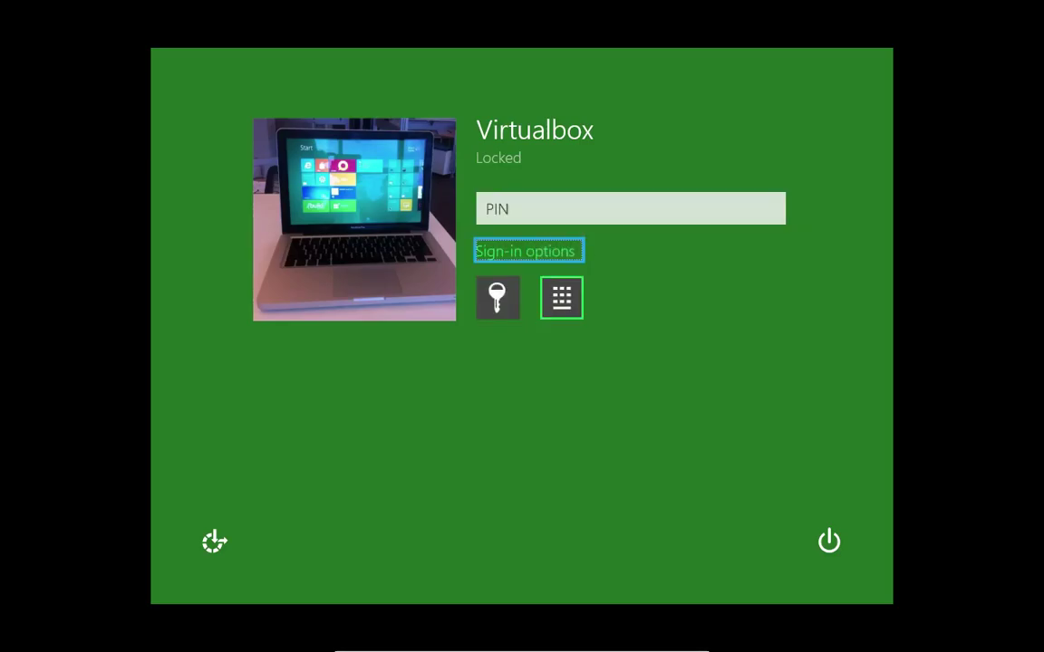
key("Tab")
key("Tab")
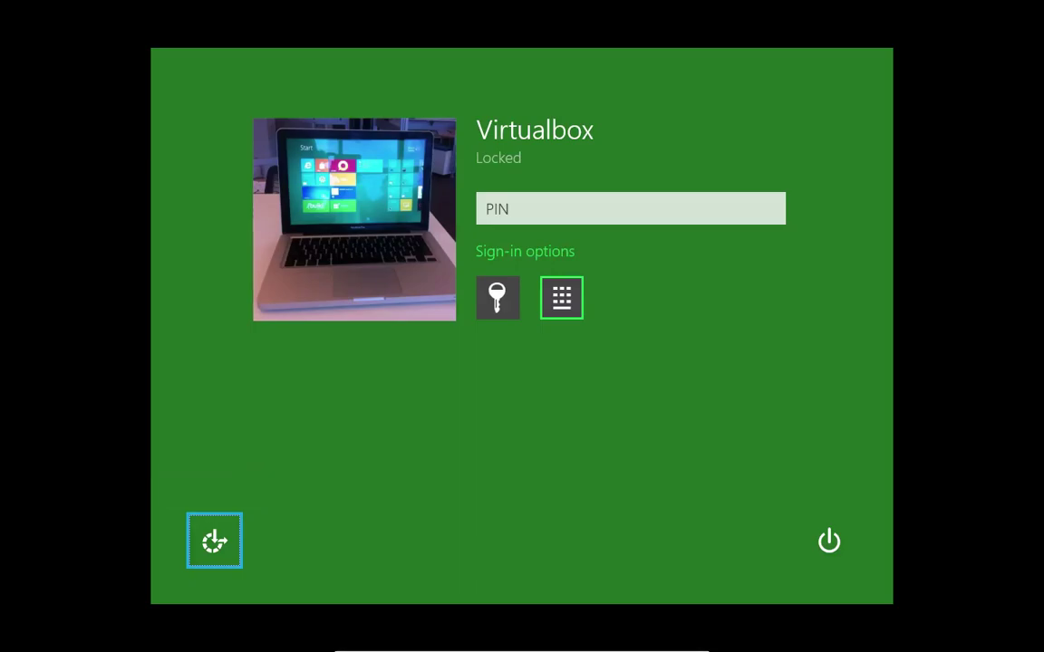
key("Tab")
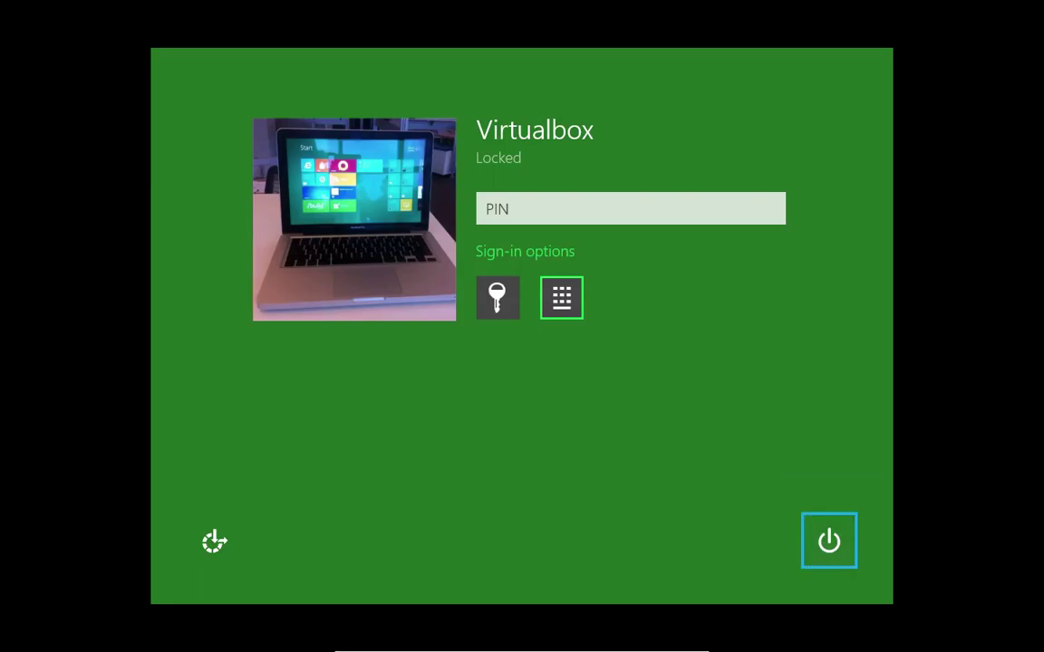
key("Return")
key("Up")
key("Down")
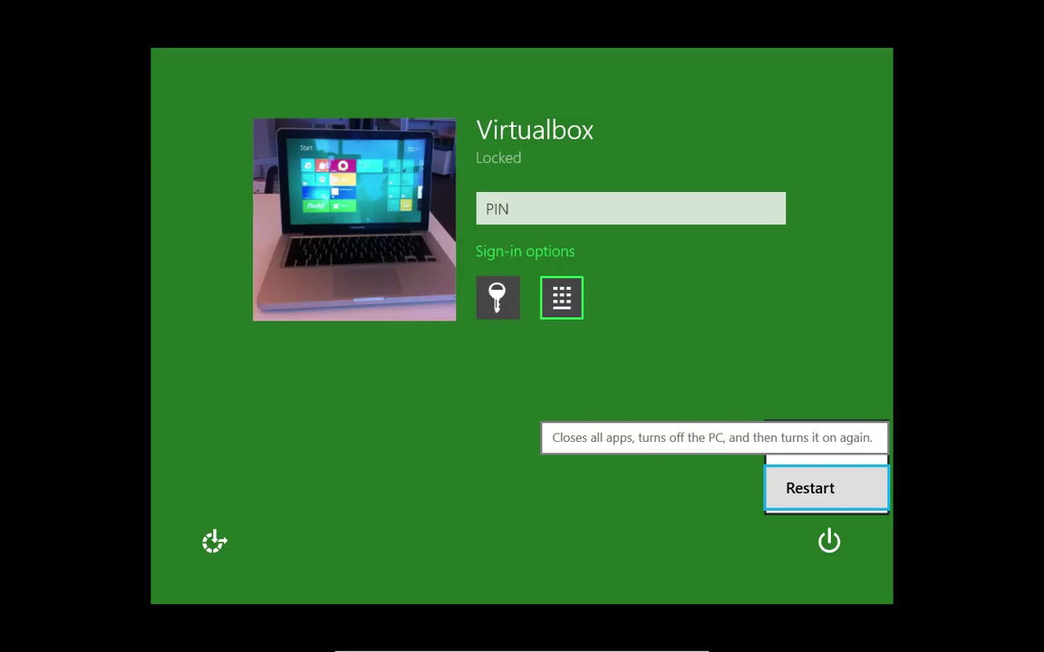
key("Return")
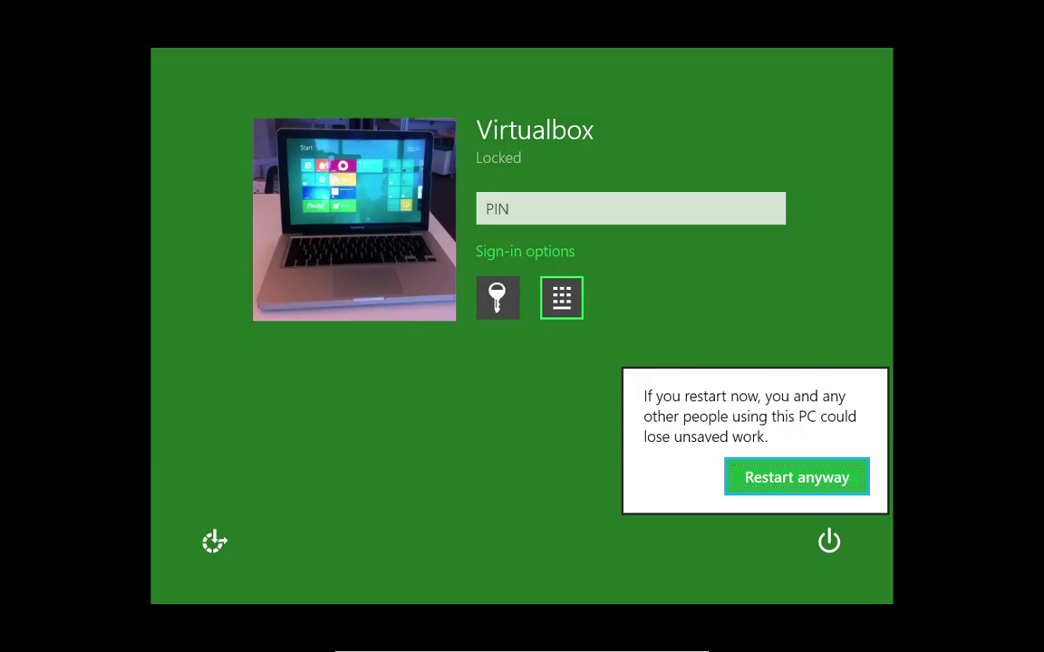
key("Escape")
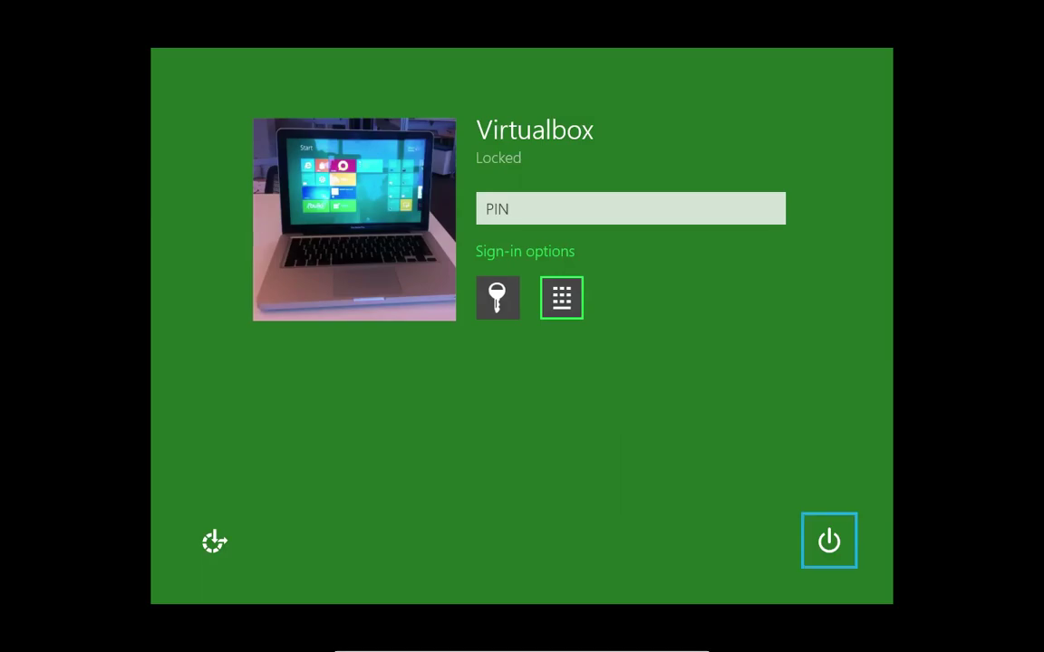
Switch the sign-in method back to Password in the sign-in options.
key("shift+Tab")
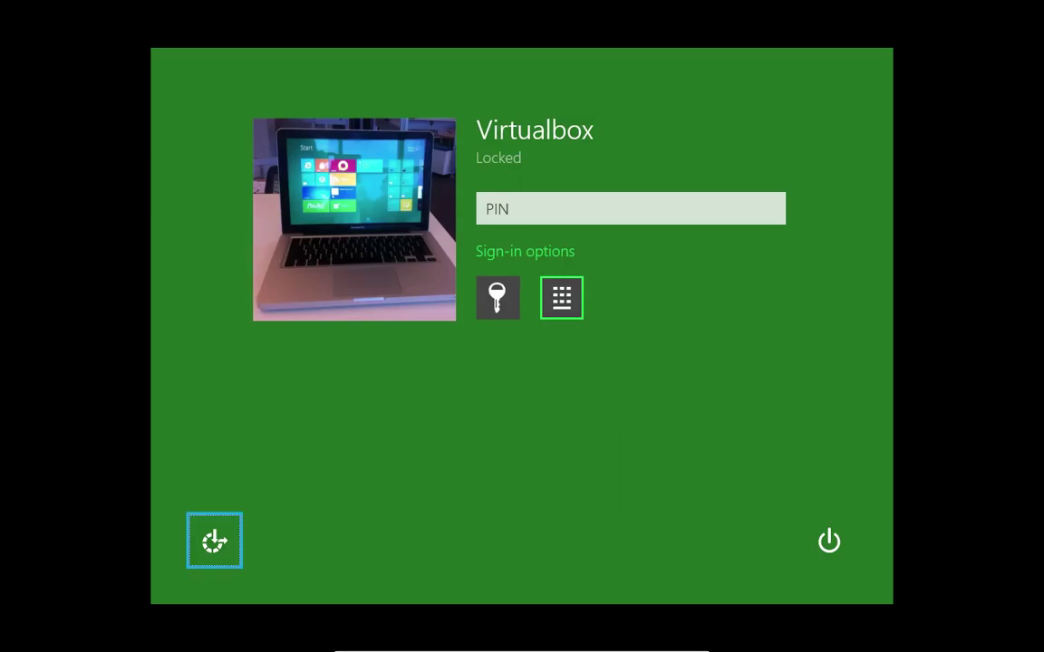
key("shift+Tab")
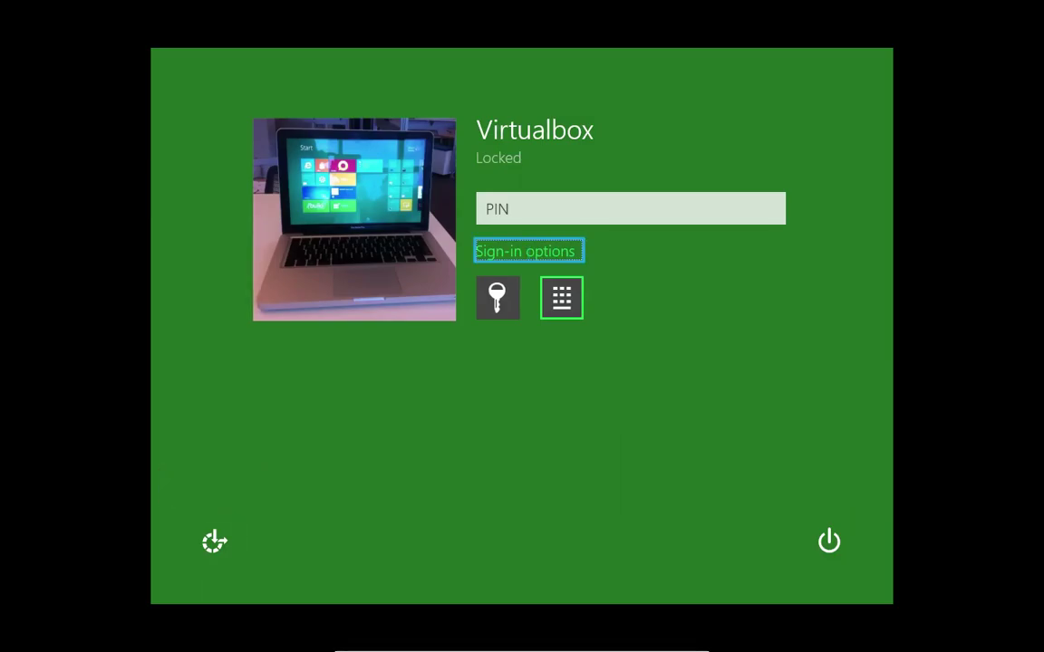
key("Tab")
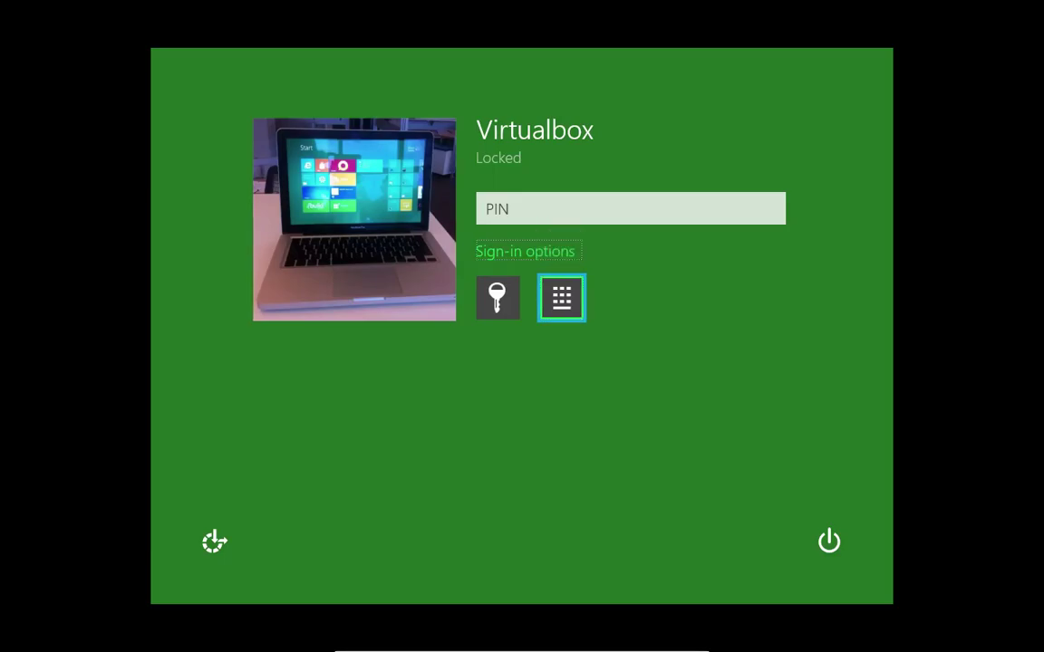
key("Tab")
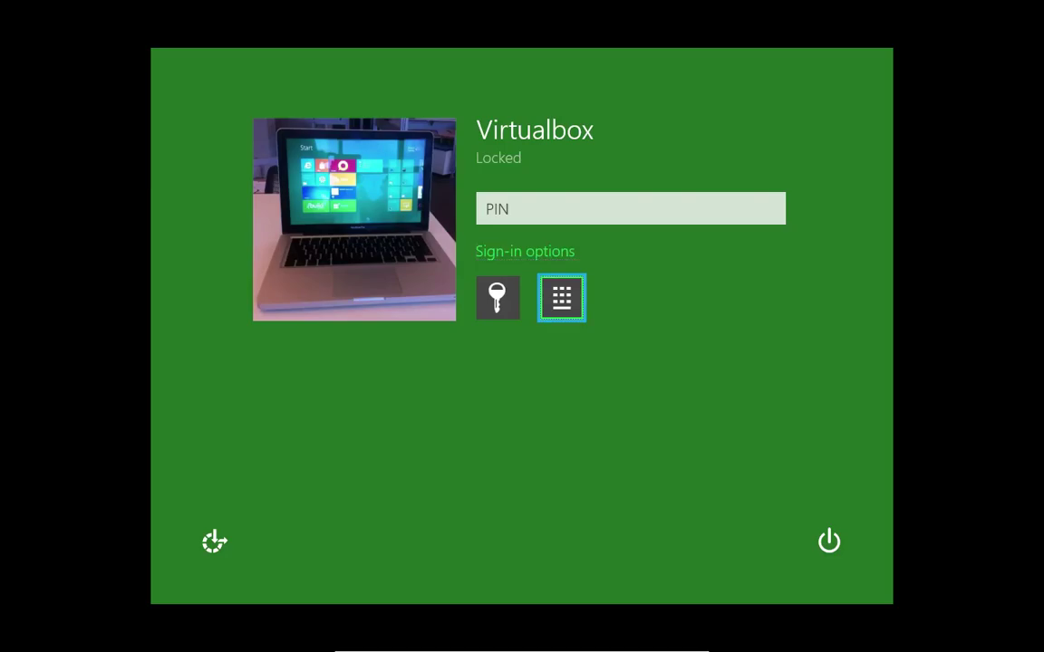
key("Left")
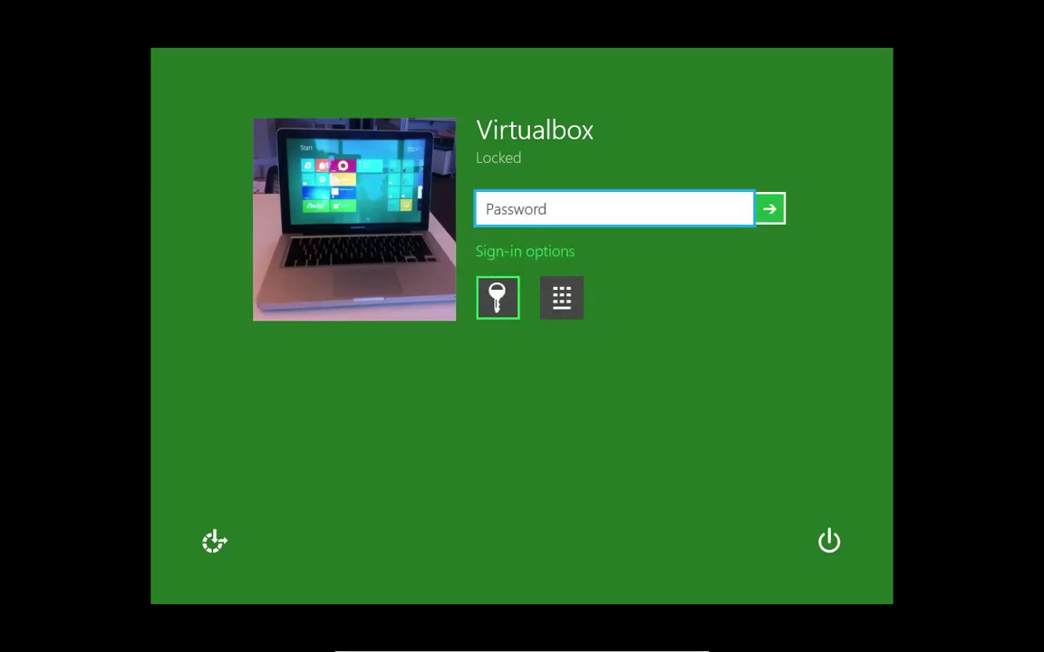
Return to the password field, enter the account password and sign in to the Start screen.
key("Tab")
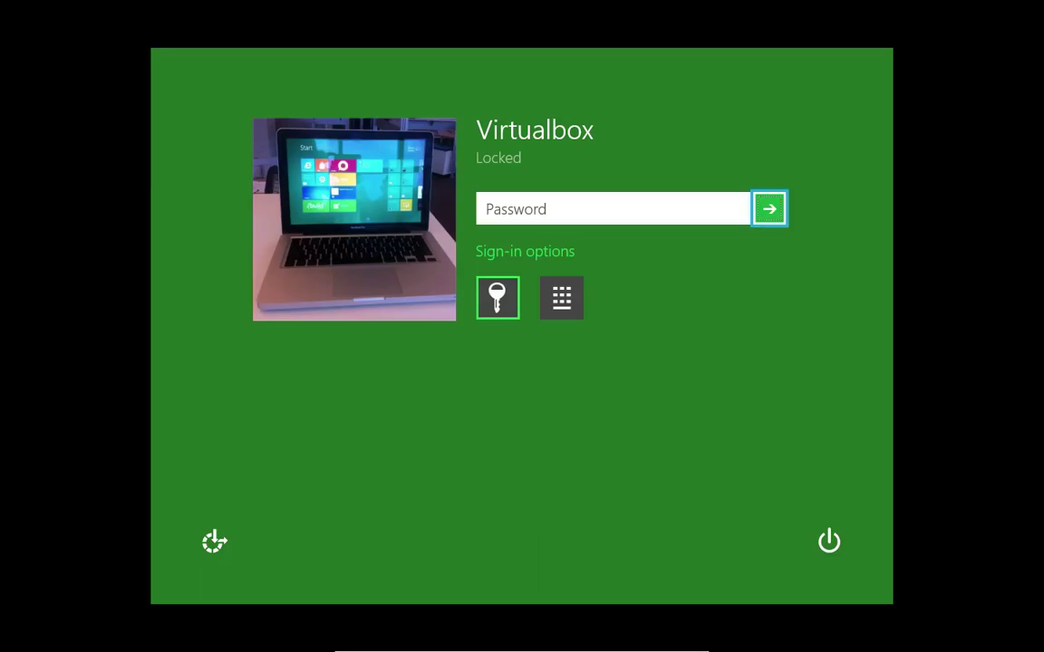
key("Tab")
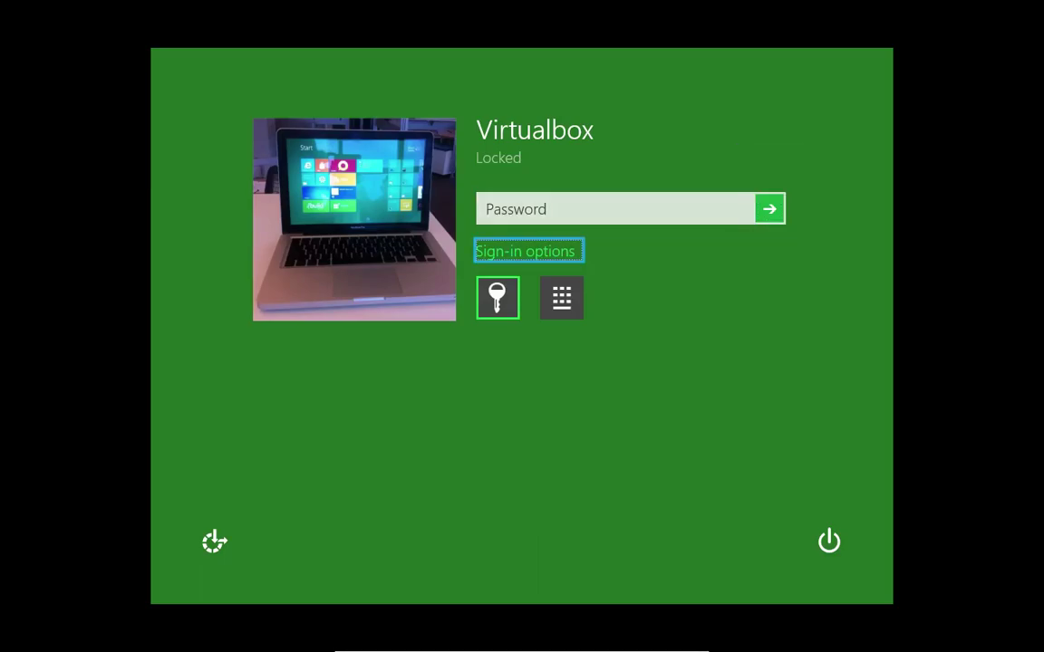
key("shift+Tab")
key("shift+Tab")
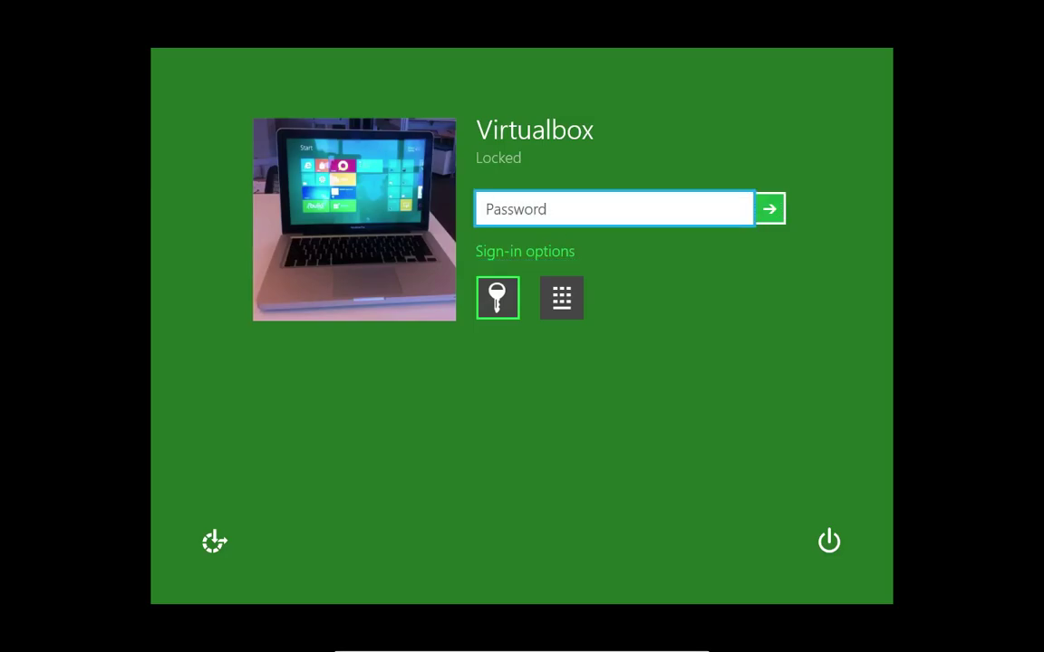
type("••••••")
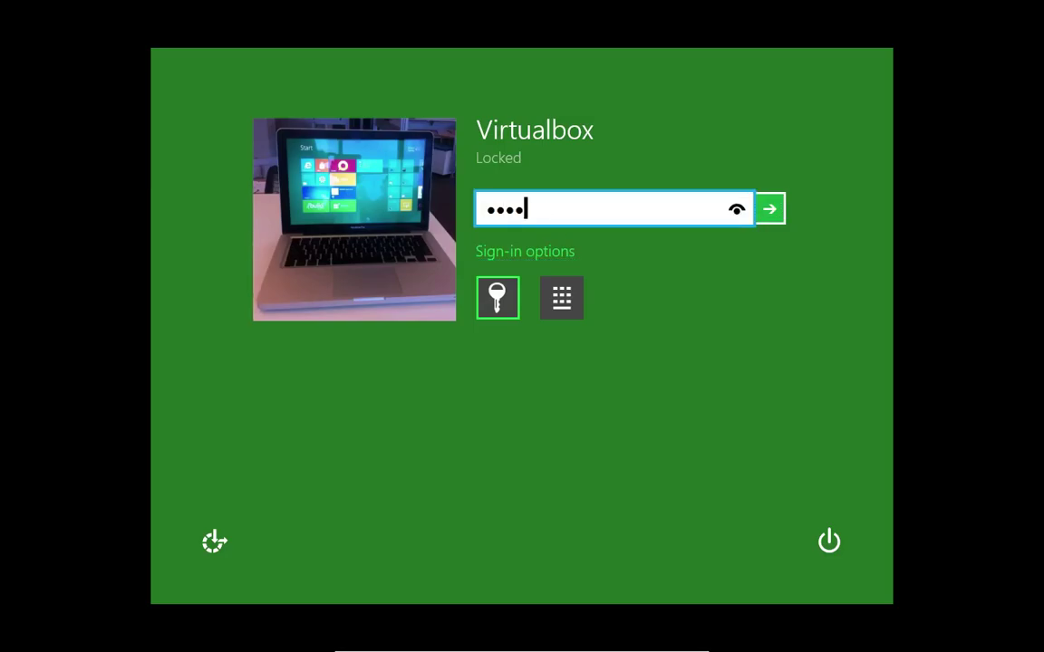
key("Return")
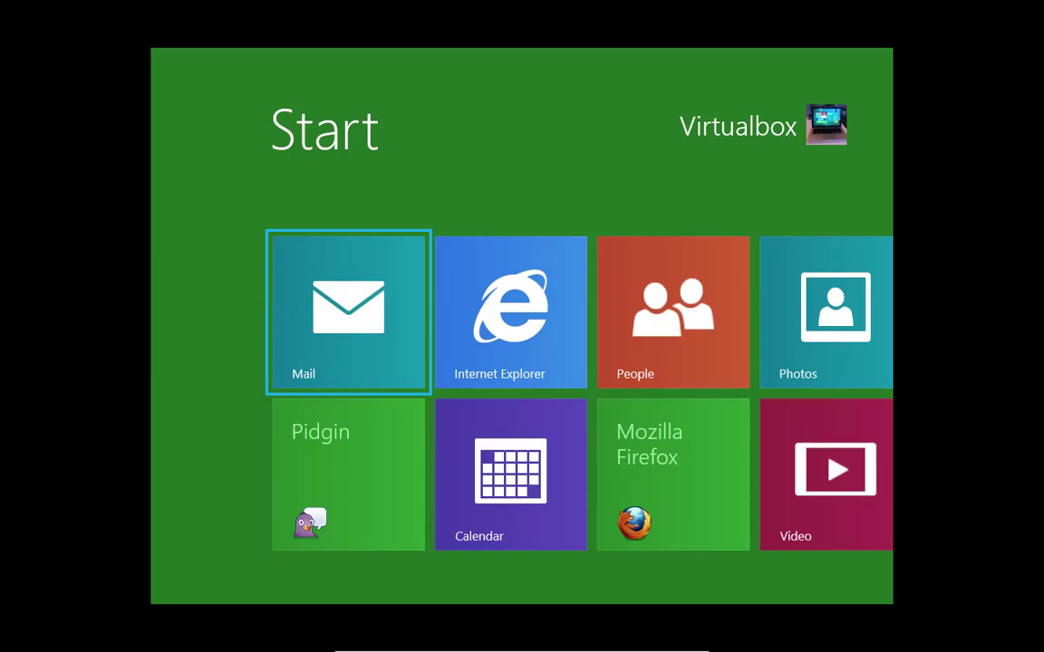
Sign out of Windows through the user account options on the Start screen.
left_click(761, 126)
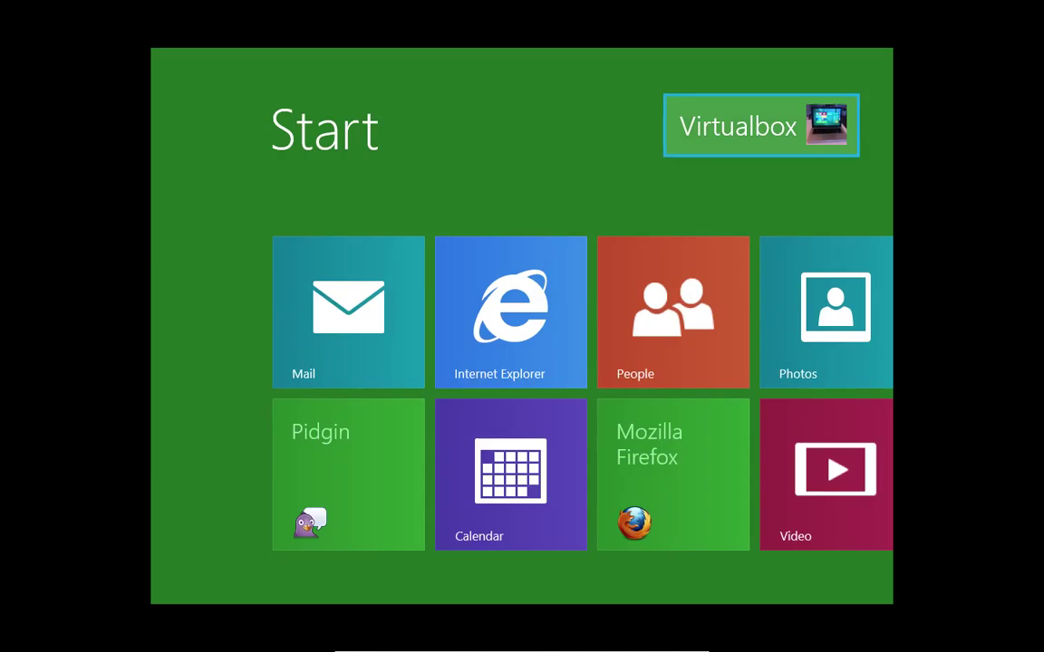
key("Return")
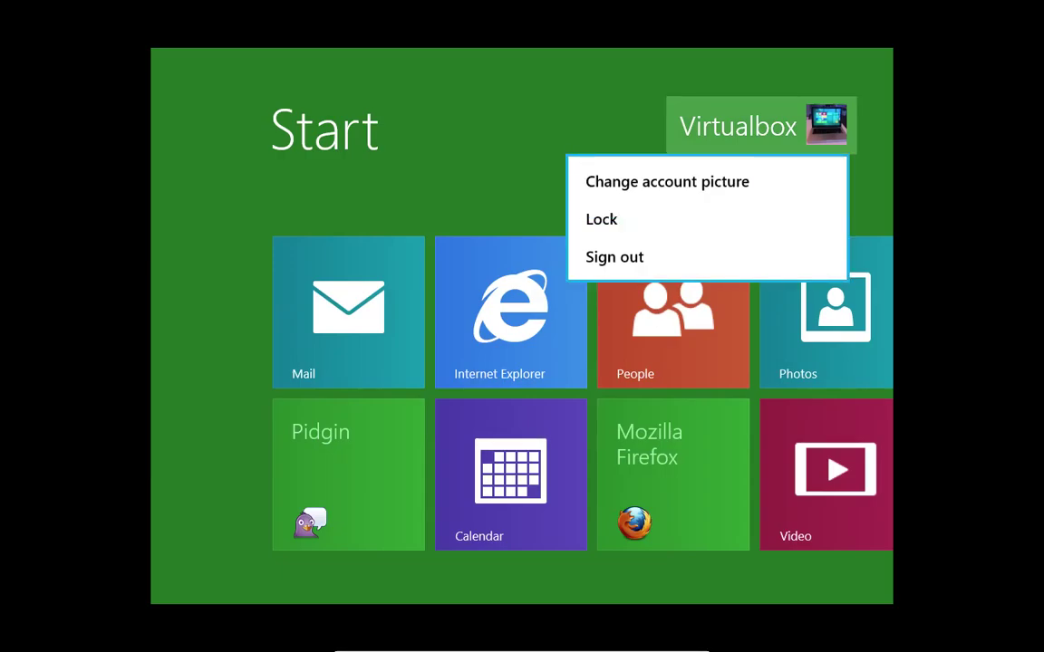
key("Down")
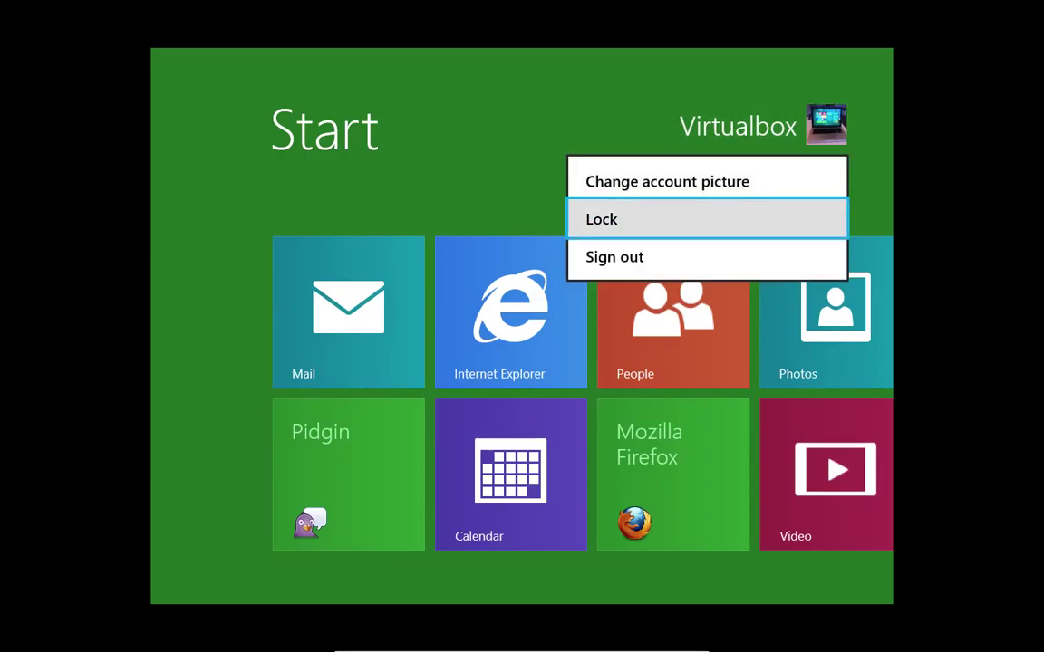
key("Down")
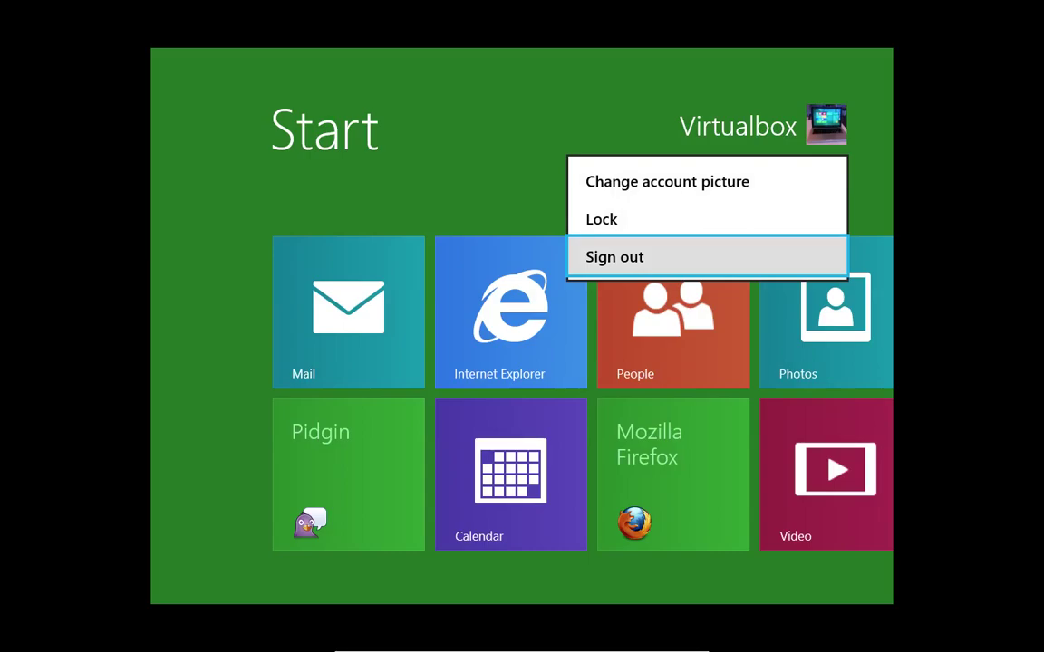
key("Return")
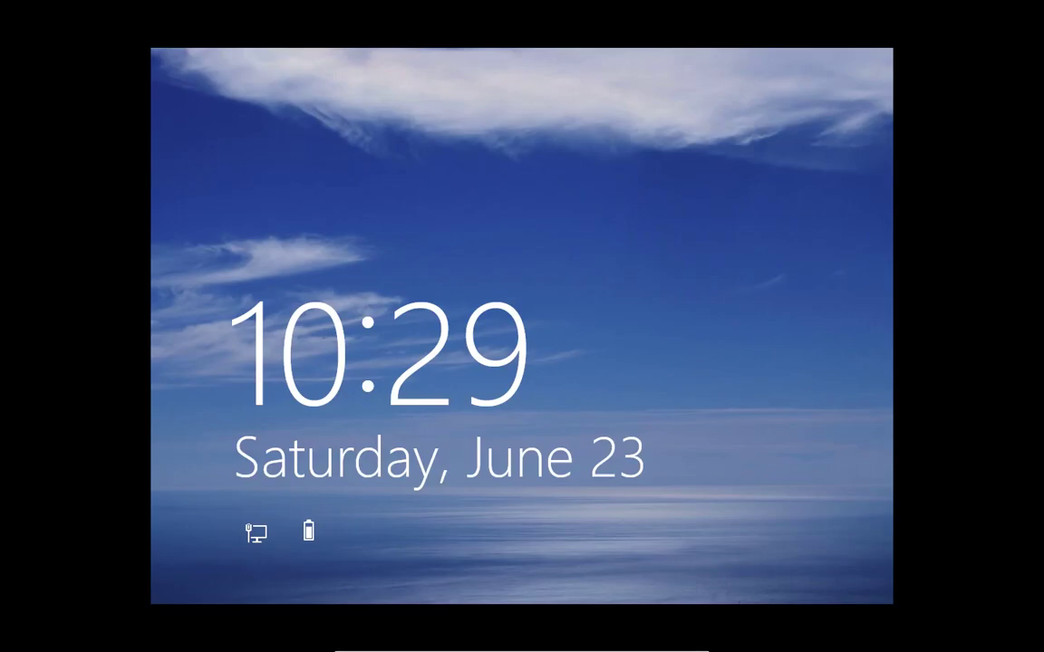
Dismiss the lock screen and switch from the Windows virtual machine to the Mac desktop.
key("Return")
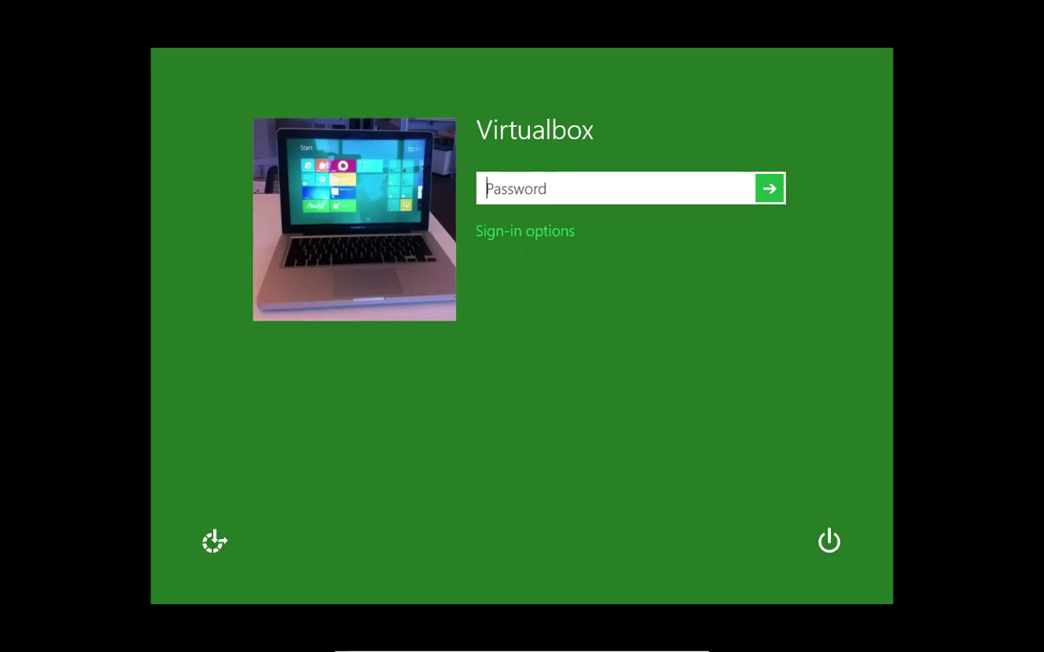
scroll(544, 395, "right", 3)
key("ctrl+Right")
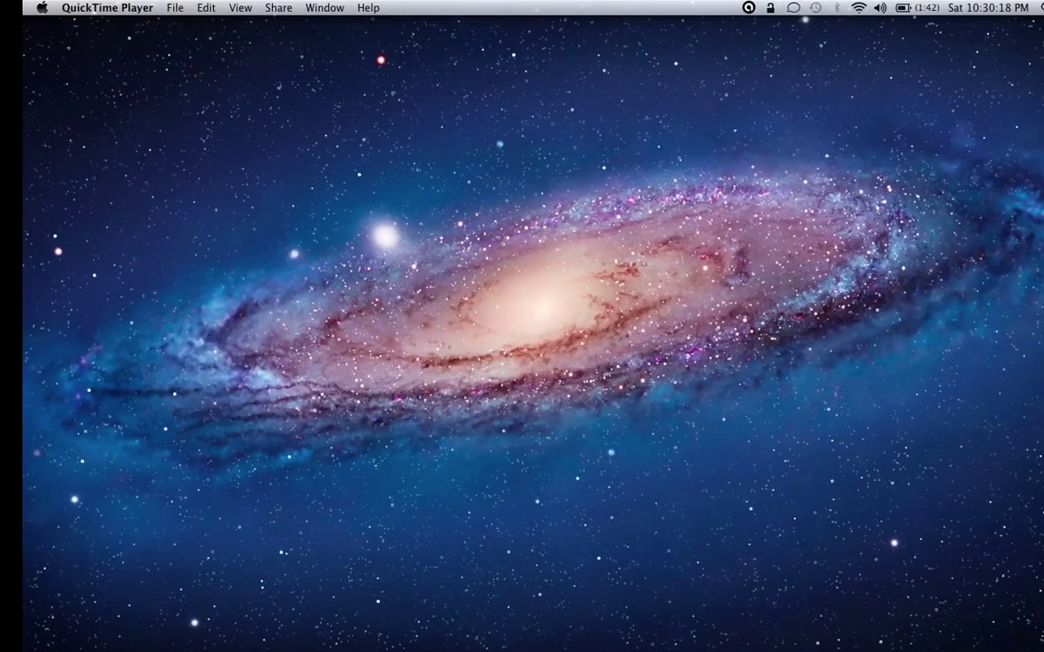